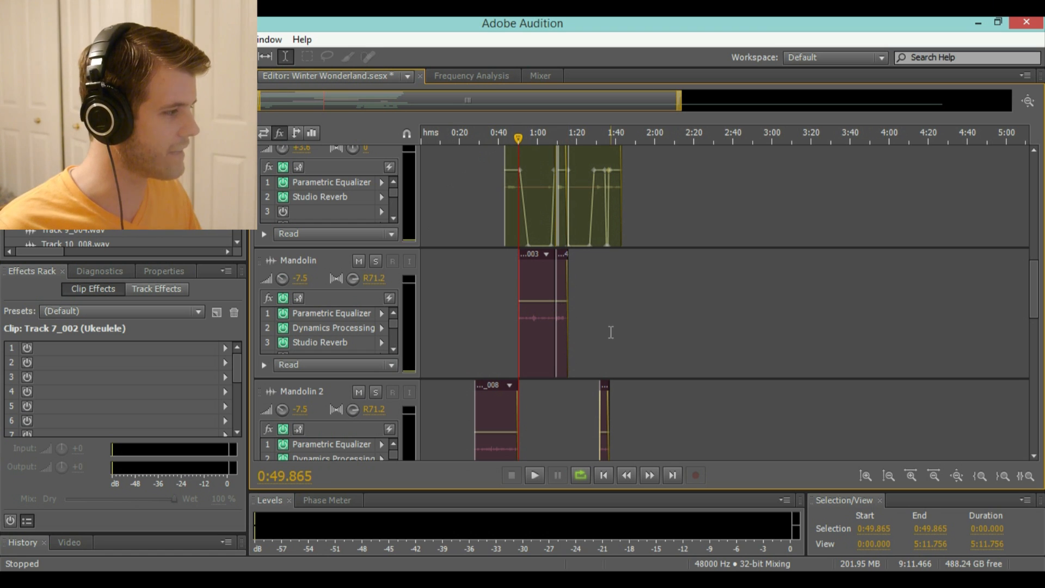
Play the Winter Wonderland.sesx mix from 0:49.865 through the mandolin part, and stop playback
{"action": "left_click", "coordinate": [534, 474]}
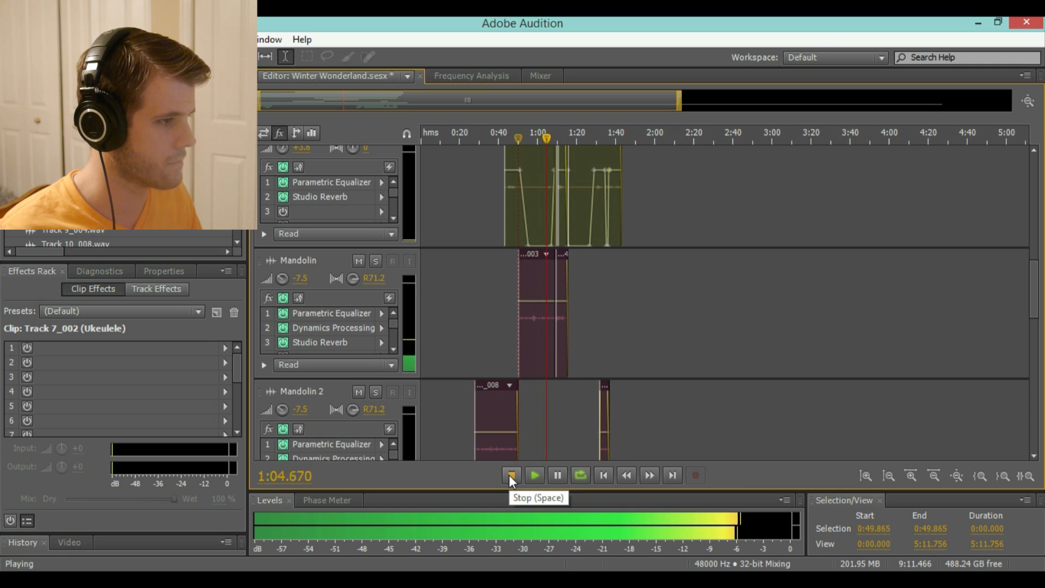
{"action": "left_click", "coordinate": [511, 475]}
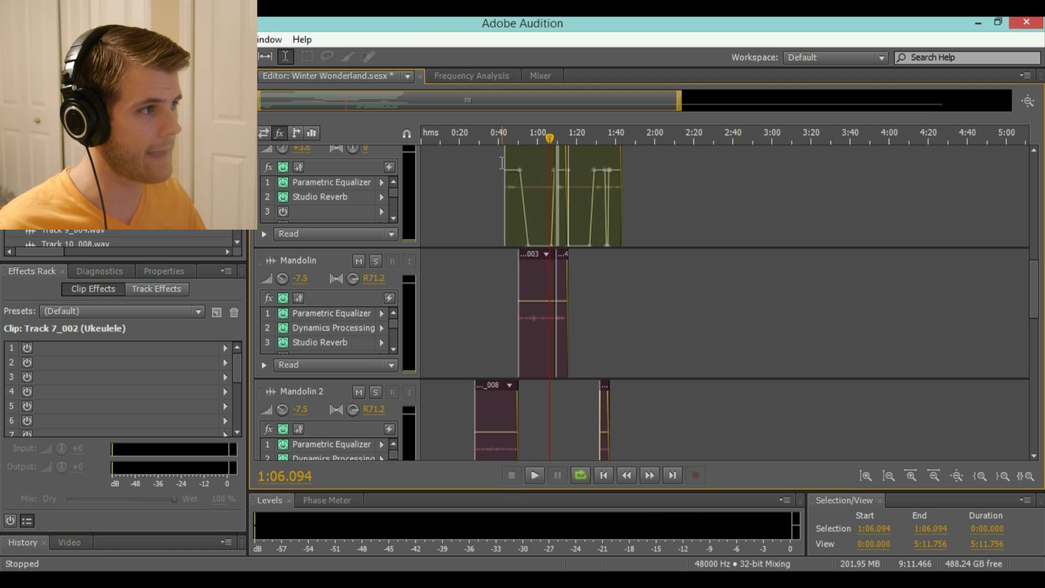
Switch the editor to the Winter Wonderland FOR VIDEO.sesx session and select the first Ukulele clip, Track 2_001
{"action": "left_click", "coordinate": [405, 78]}
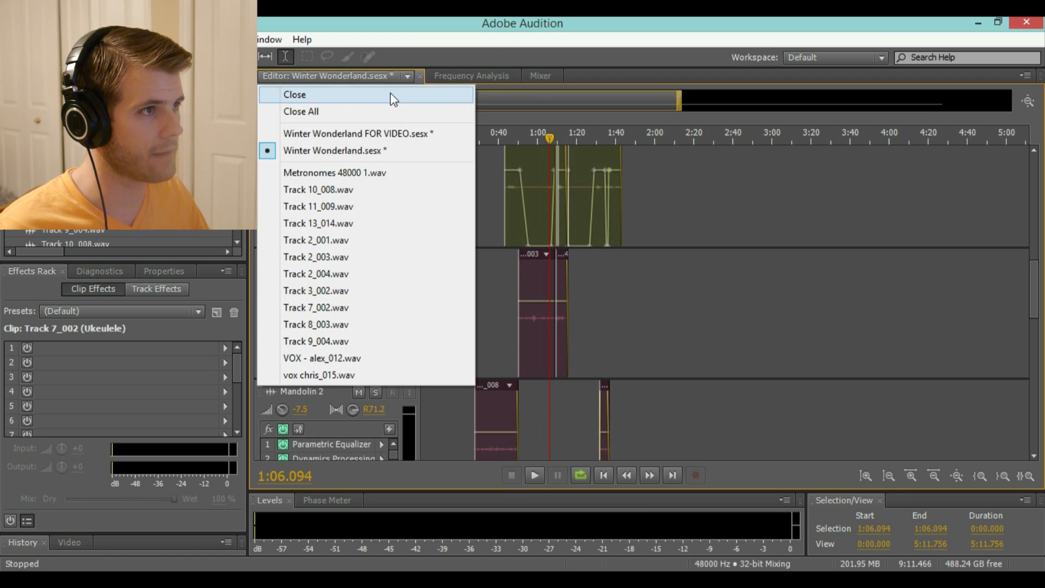
{"action": "left_click", "coordinate": [344, 136]}
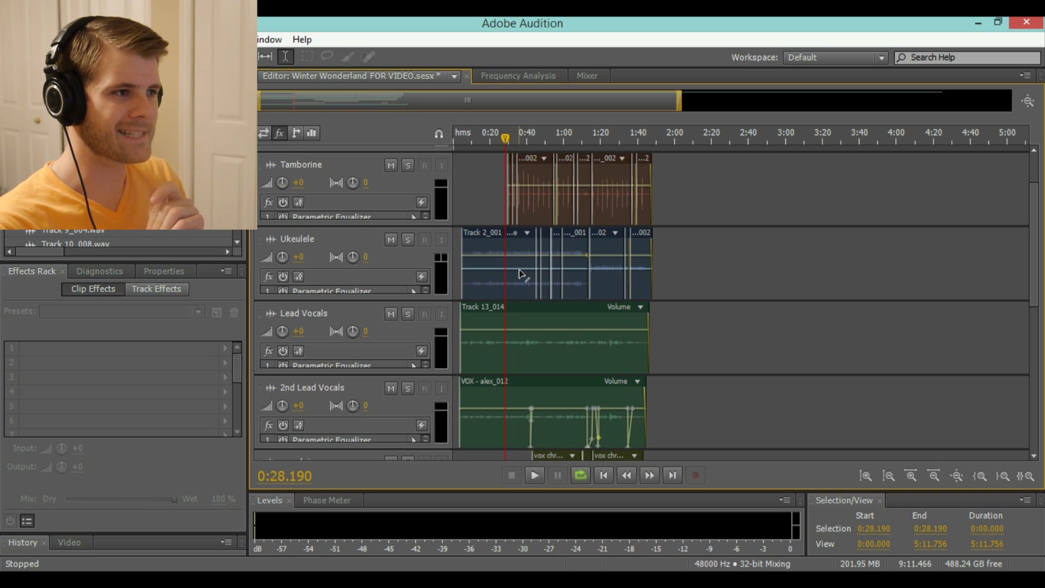
{"action": "mouse_move", "coordinate": [509, 236]}
{"action": "left_mouse_down"}
{"action": "mouse_move", "coordinate": [497, 236]}
{"action": "mouse_move", "coordinate": [503, 246]}
{"action": "left_mouse_up"}
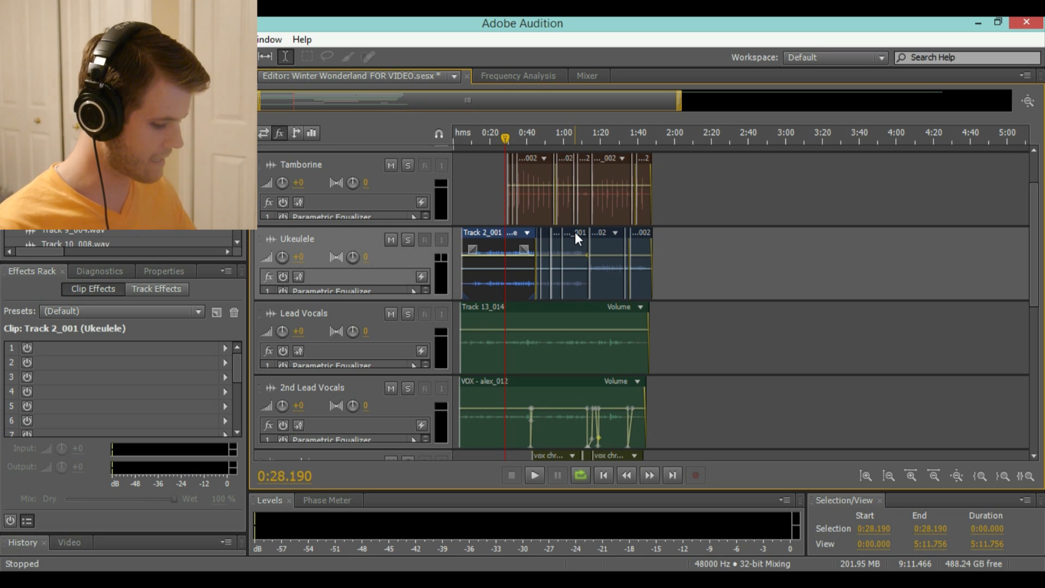
Examine the Tamborine and Ukulele waveforms against the Metronome clicks around 0:44
{"action": "scroll", "coordinate": [581, 153], "scroll_direction": "up", "scroll_amount": 2}
{"action": "left_click_drag", "start_coordinate": [544, 138], "coordinate": [533, 140]}
{"action": "key", "text": "equal"}
{"action": "key", "text": "equal"}
{"action": "key", "text": "equal"}
{"action": "key", "text": "equal"}
{"action": "key", "text": "equal"}
{"action": "key", "text": "equal"}
{"action": "key", "text": "equal"}
{"action": "key", "text": "equal"}
{"action": "key", "text": "equal"}
{"action": "key", "text": "equal"}
{"action": "key", "text": "equal"}
{"action": "key", "text": "equal"}
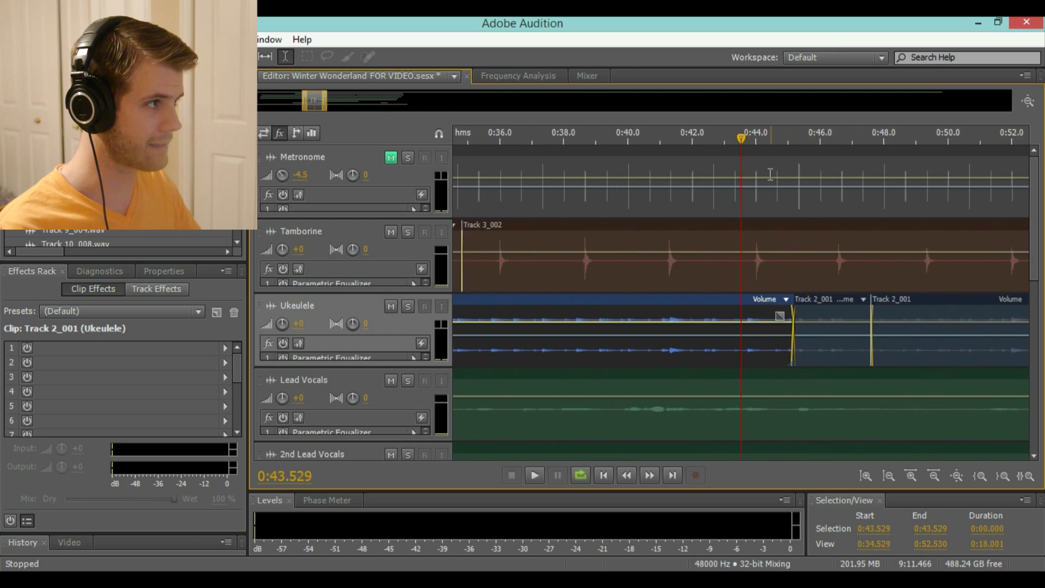
{"action": "left_click_drag", "start_coordinate": [554, 167], "coordinate": [762, 182]}
{"action": "left_click", "coordinate": [797, 189]}
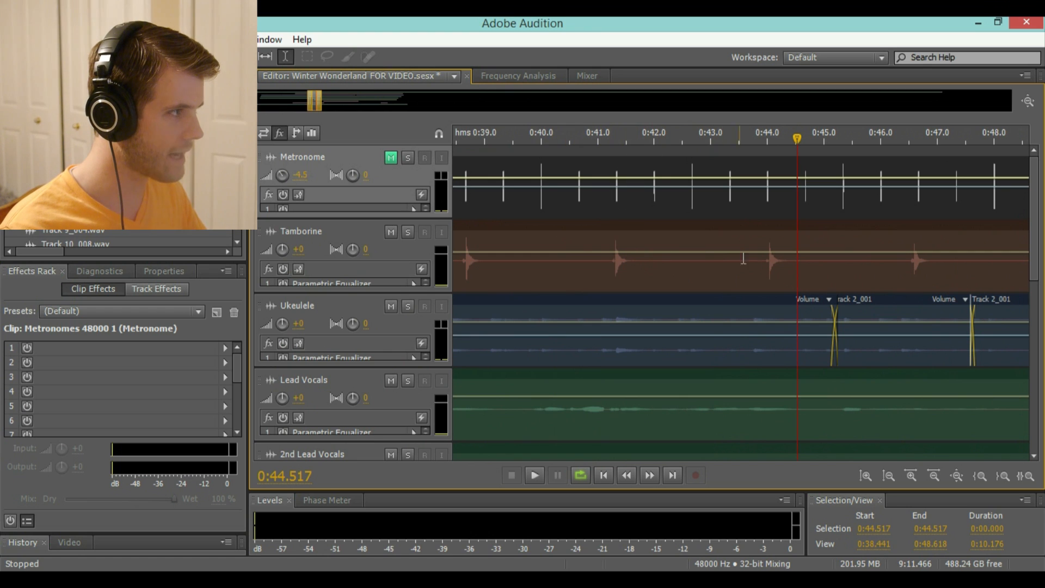
Place the playhead on the metronome click at 0:44.003 and compare the nearby tambourine hit's timing with it
{"action": "left_click_drag", "start_coordinate": [761, 139], "coordinate": [769, 142]}
{"action": "scroll", "coordinate": [781, 153], "scroll_direction": "up", "scroll_amount": 5}
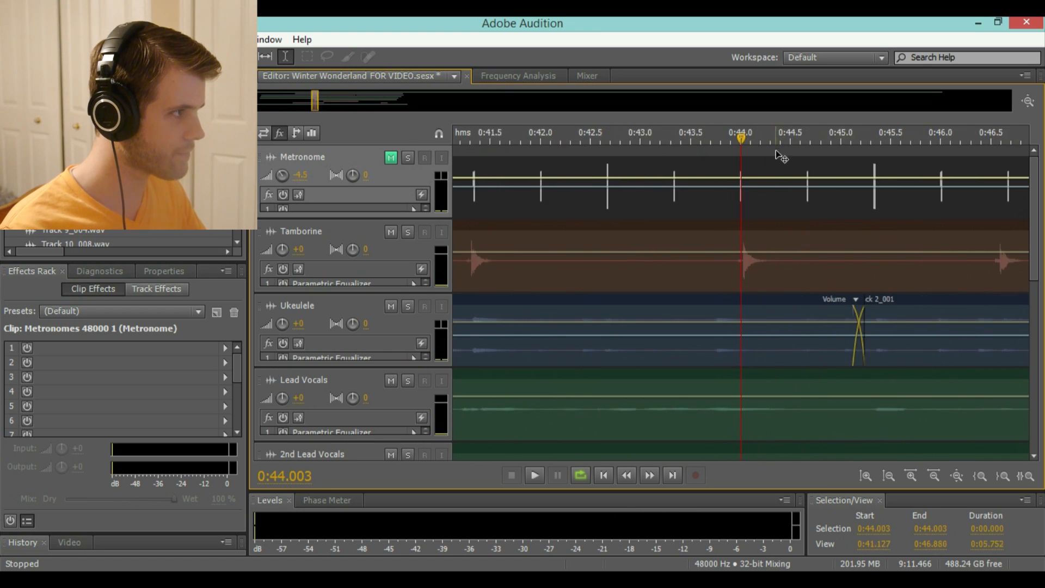
{"action": "scroll", "coordinate": [761, 225], "scroll_direction": "up", "scroll_amount": 5}
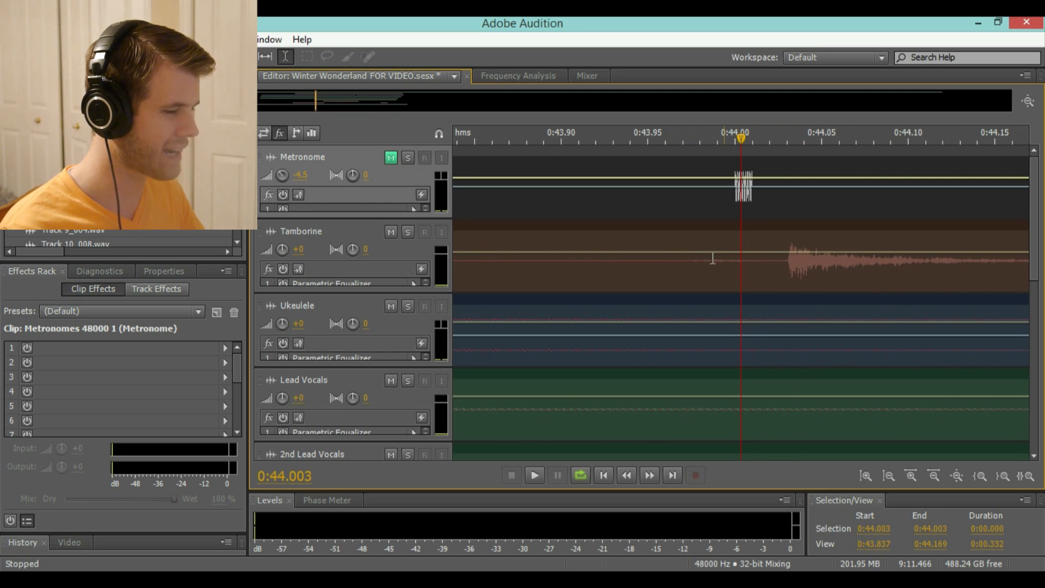
{"action": "scroll", "coordinate": [677, 244], "scroll_direction": "down", "scroll_amount": 1}
{"action": "scroll", "coordinate": [677, 244], "scroll_direction": "down", "scroll_amount": 10}
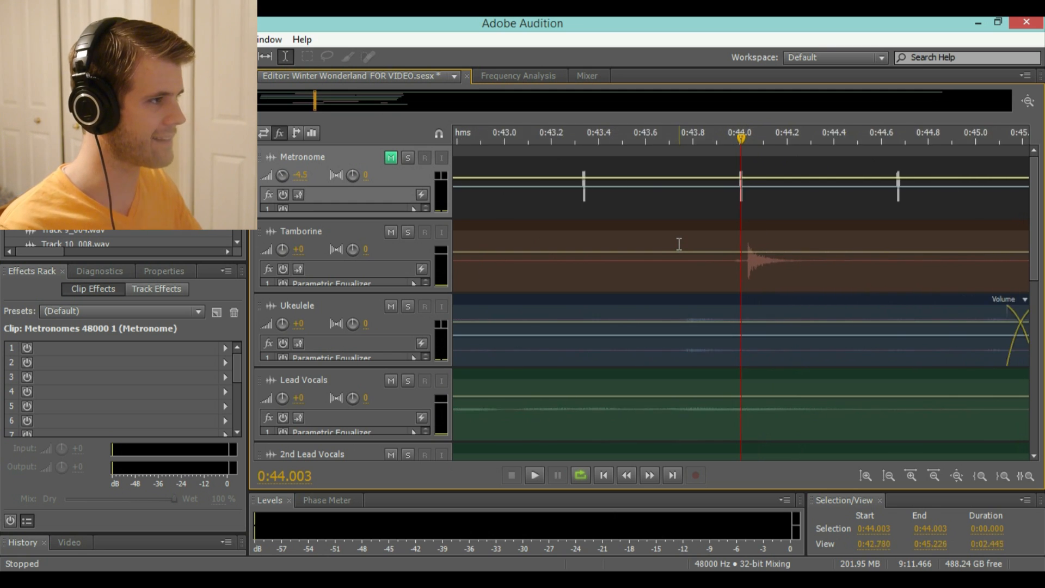
{"action": "scroll", "coordinate": [679, 244], "scroll_direction": "down", "scroll_amount": 7}
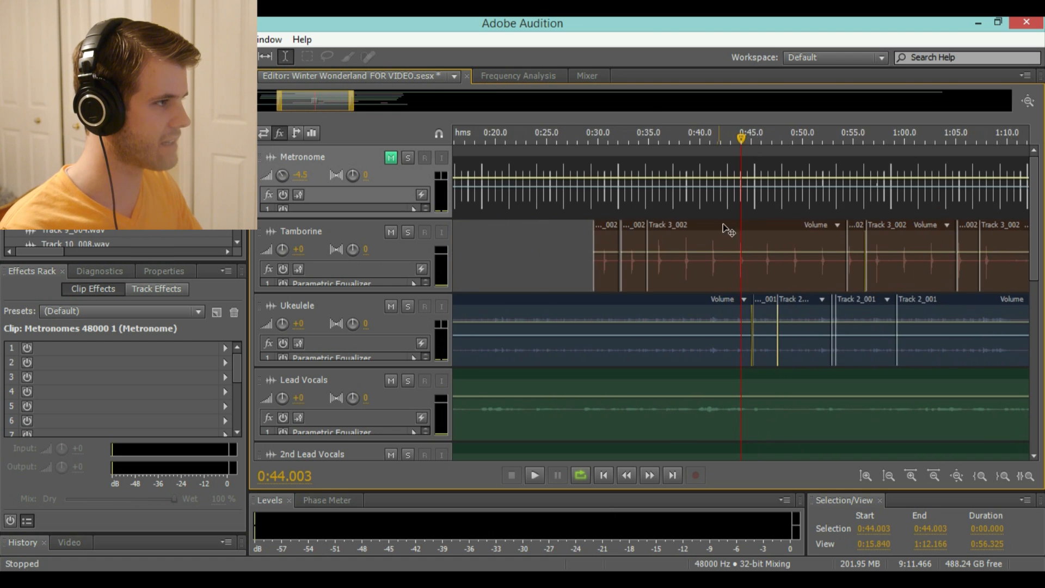
Place the playhead at 1:16.033 and compare the tambourine hit there with the nearest metronome click
{"action": "scroll", "coordinate": [741, 196], "scroll_direction": "down", "scroll_amount": 3}
{"action": "left_click", "coordinate": [640, 139]}
{"action": "left_click_drag", "start_coordinate": [641, 141], "coordinate": [637, 141]}
{"action": "scroll", "coordinate": [739, 166], "scroll_direction": "up", "scroll_amount": 9}
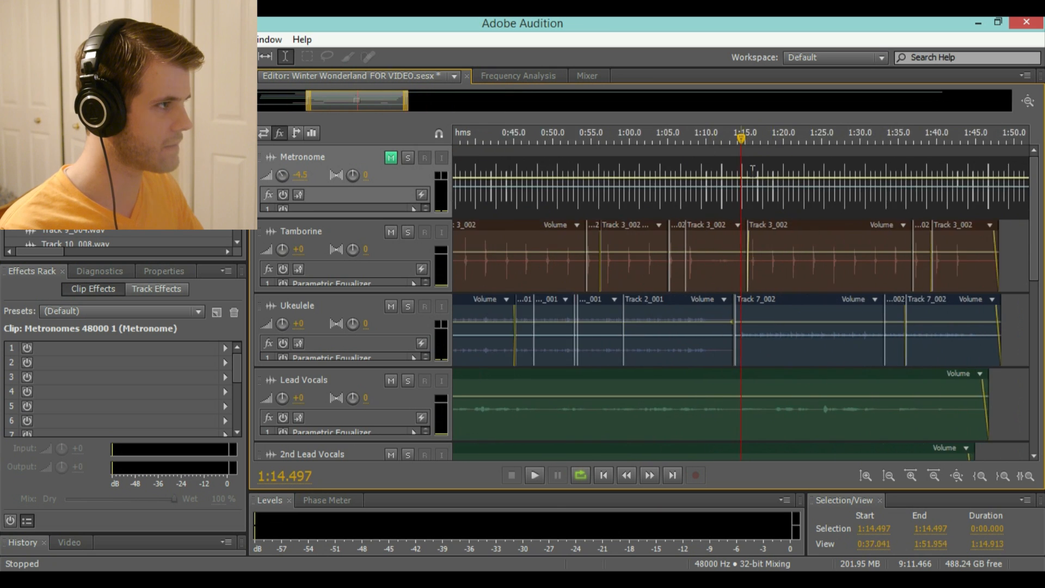
{"action": "scroll", "coordinate": [815, 194], "scroll_direction": "up", "scroll_amount": 3}
{"action": "left_click", "coordinate": [929, 140]}
{"action": "scroll", "coordinate": [924, 167], "scroll_direction": "up", "scroll_amount": 3}
{"action": "scroll", "coordinate": [754, 248], "scroll_direction": "up", "scroll_amount": 2}
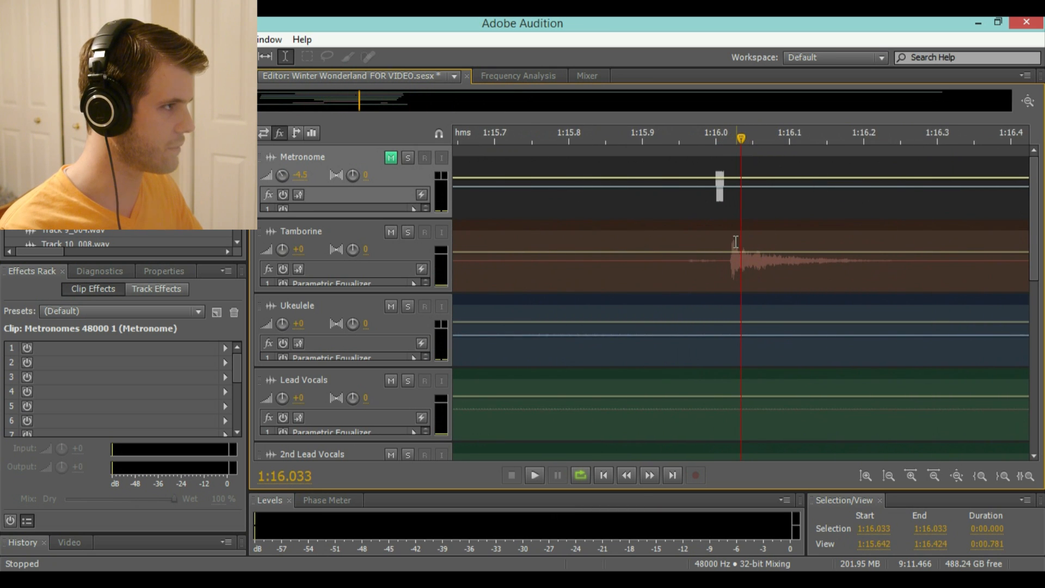
Try to nudge the Track 3_002 tambourine clip around 1:16 slightly later in time, and undo the move
{"action": "scroll", "coordinate": [729, 245], "scroll_direction": "down", "scroll_amount": 4}
{"action": "mouse_move", "coordinate": [697, 228]}
{"action": "left_mouse_down"}
{"action": "mouse_move", "coordinate": [672, 227]}
{"action": "mouse_move", "coordinate": [702, 228]}
{"action": "left_mouse_up"}
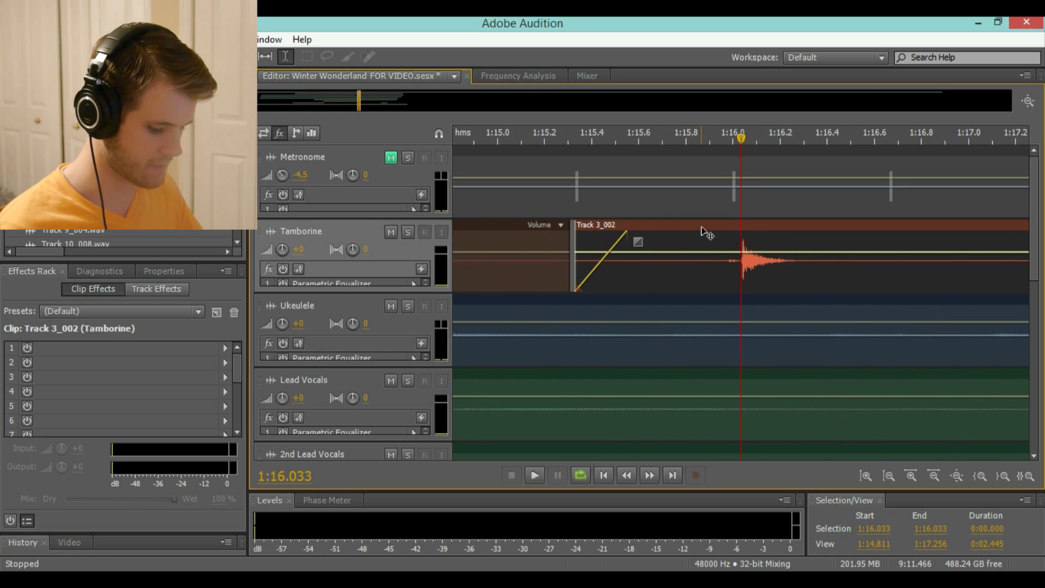
{"action": "key", "text": "ctrl+z"}
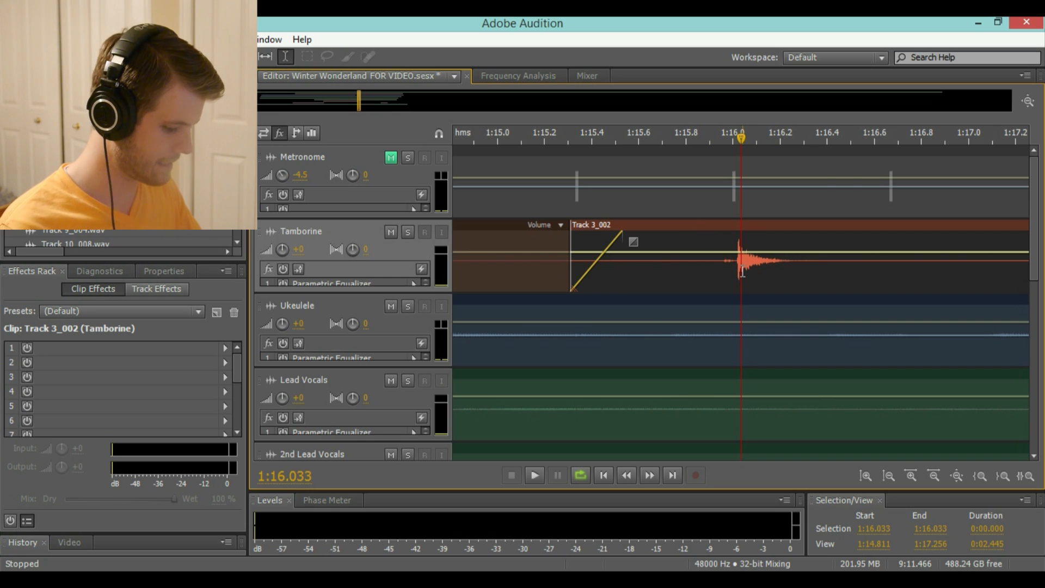
Review the clip arrangement of the whole session, from the Metronome track down to the Master track
{"action": "scroll", "coordinate": [819, 273], "scroll_direction": "down", "scroll_amount": 5}
{"action": "scroll", "coordinate": [951, 259], "scroll_direction": "down", "scroll_amount": 7}
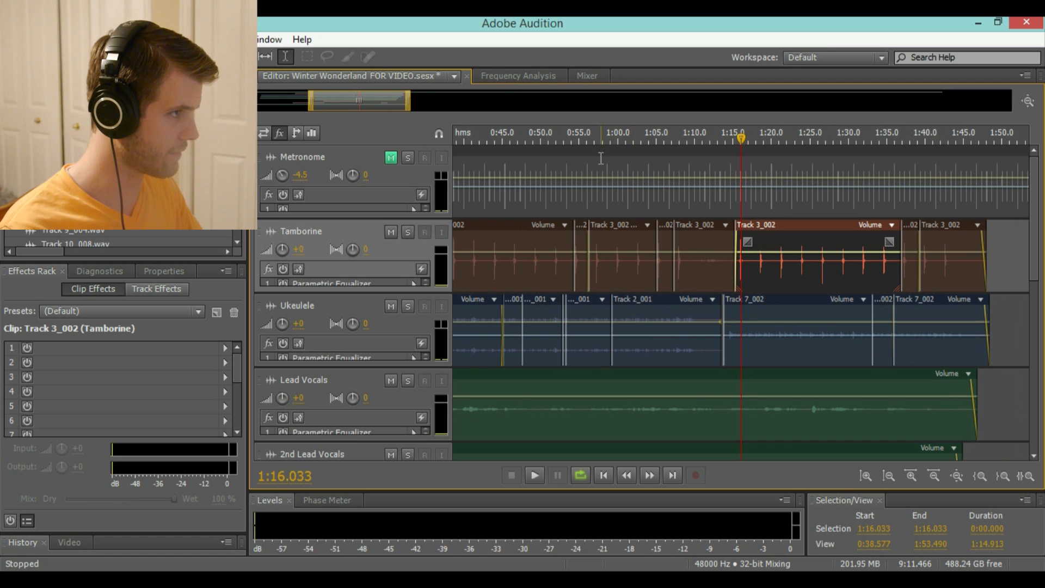
{"action": "scroll", "coordinate": [732, 281], "scroll_direction": "down", "scroll_amount": 3}
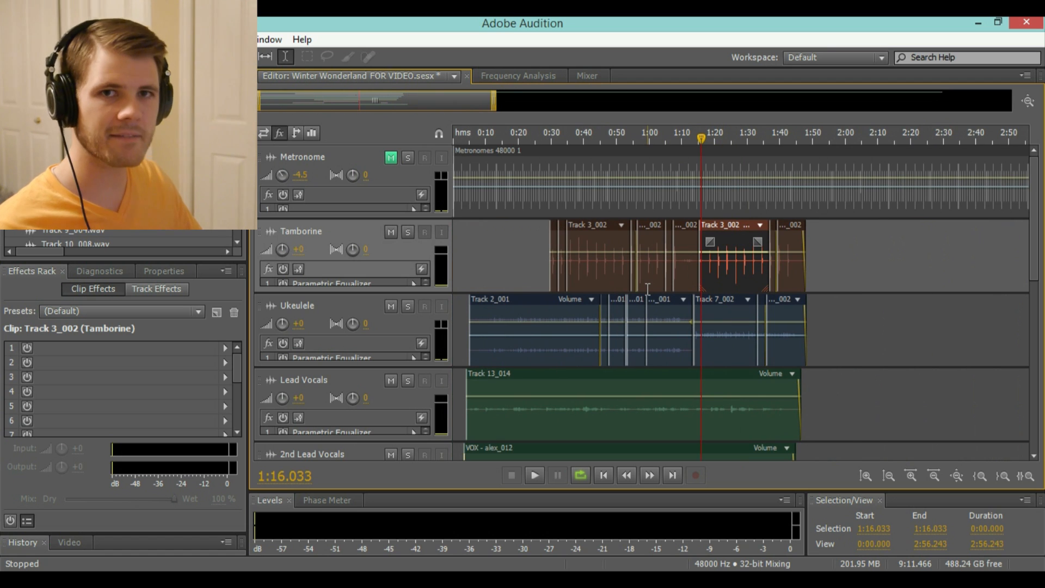
{"action": "scroll", "coordinate": [648, 287], "scroll_direction": "down", "scroll_amount": 10}
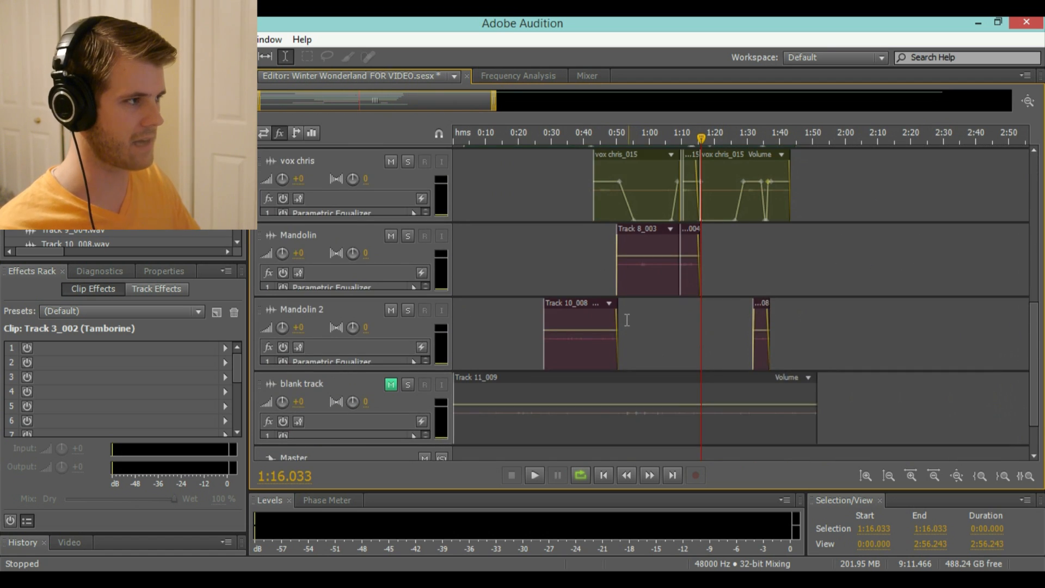
{"action": "scroll", "coordinate": [627, 321], "scroll_direction": "down", "scroll_amount": 2}
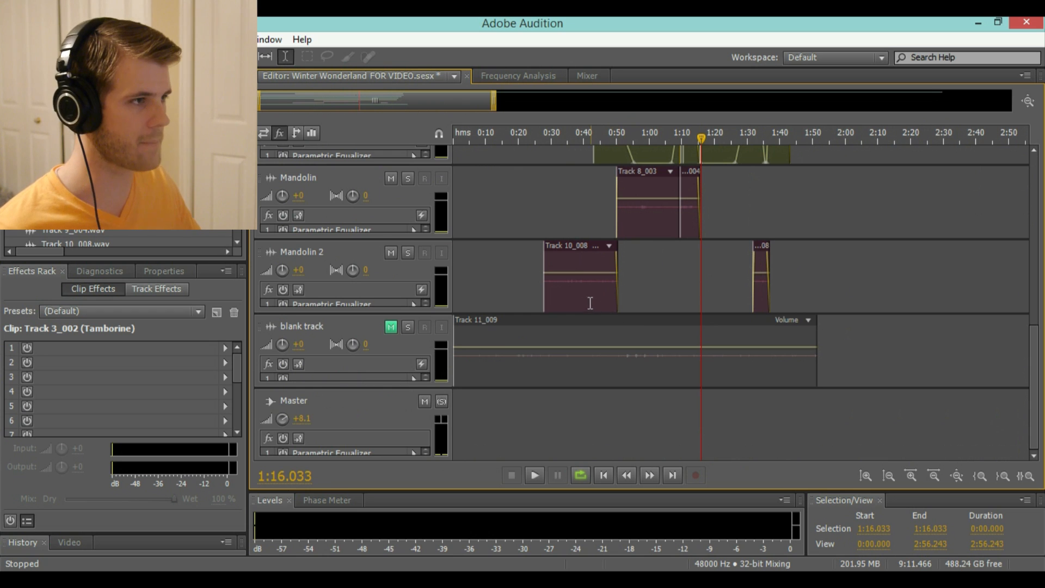
{"action": "scroll", "coordinate": [590, 303], "scroll_direction": "up", "scroll_amount": 8}
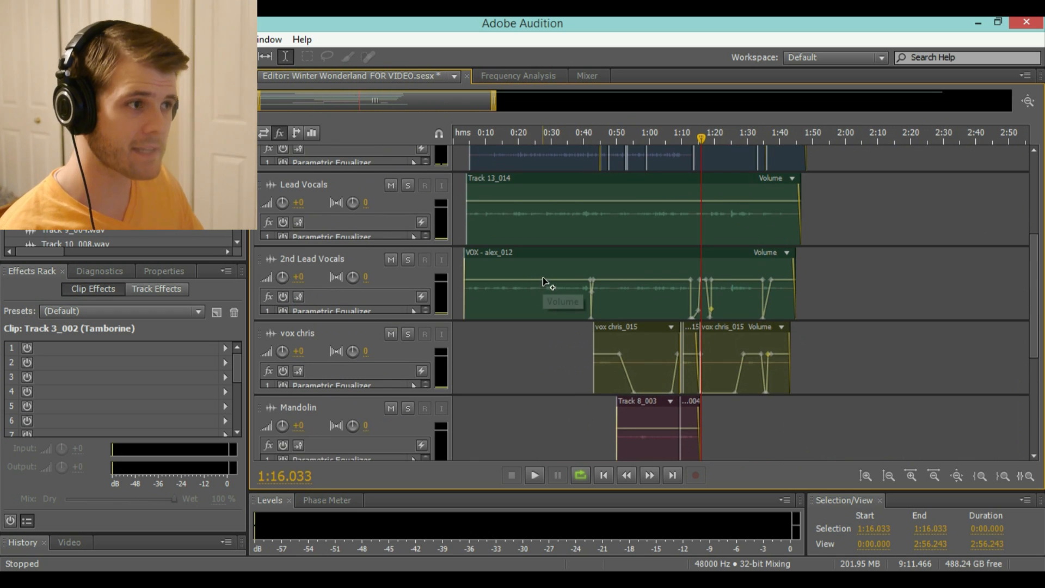
{"action": "scroll", "coordinate": [543, 279], "scroll_direction": "up", "scroll_amount": 5}
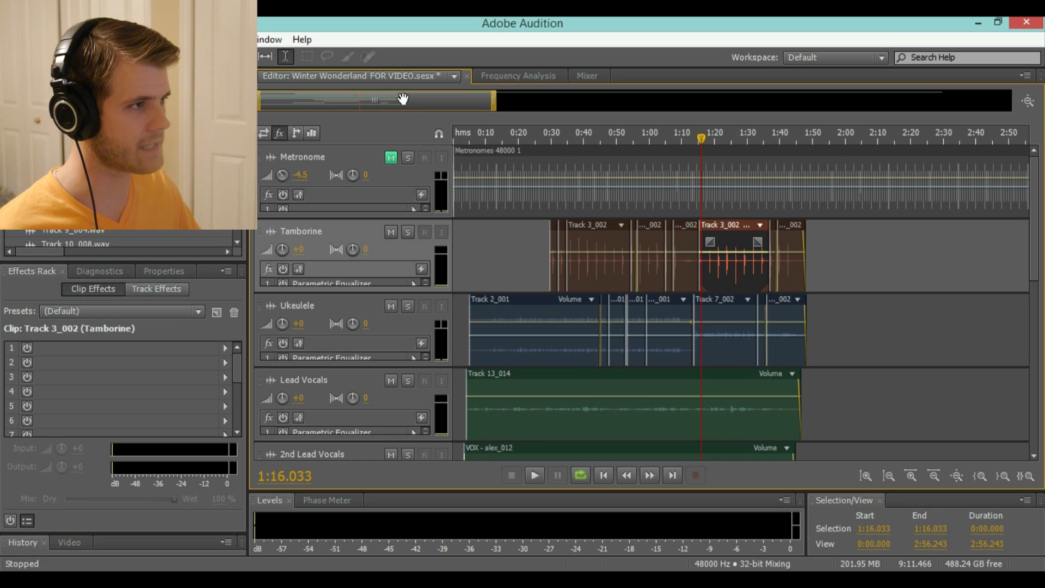
Play the unmixed session from 0:29.530, where the tambourine begins, and stop playback after about ten seconds
{"action": "left_click", "coordinate": [462, 136]}
{"action": "left_click_drag", "start_coordinate": [463, 136], "coordinate": [466, 136]}
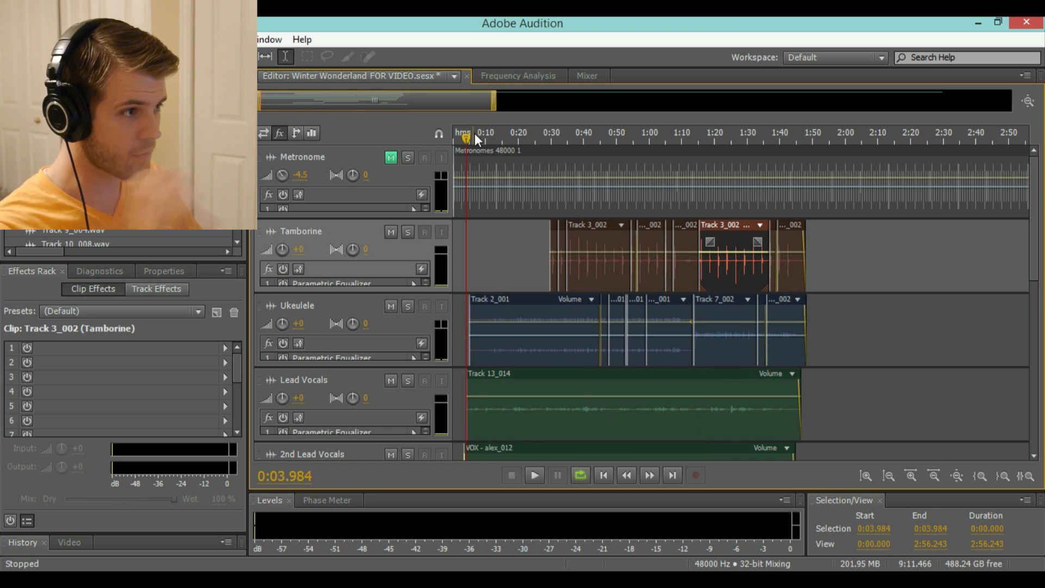
{"action": "left_click_drag", "start_coordinate": [483, 134], "coordinate": [476, 137]}
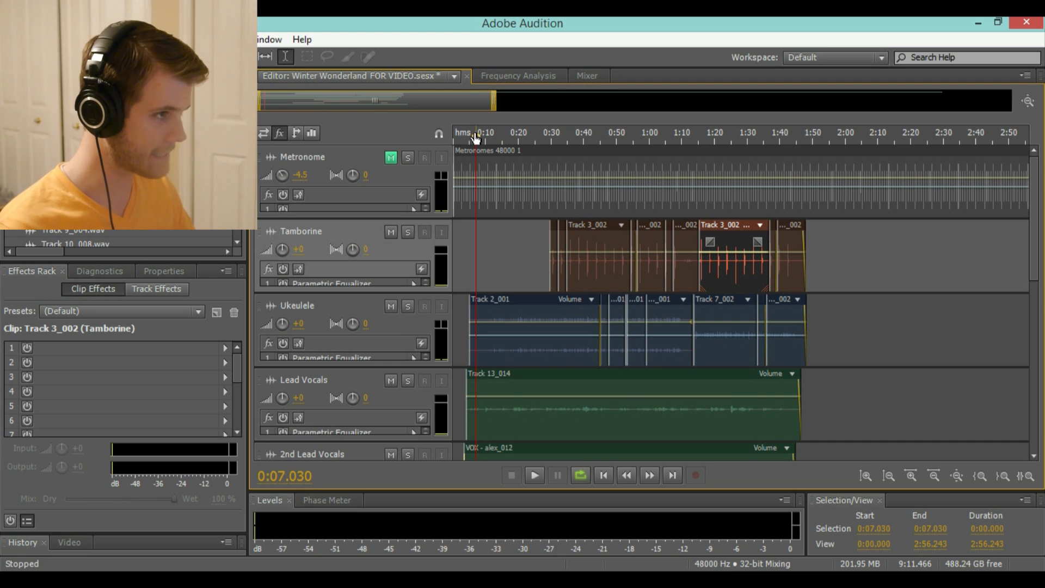
{"action": "left_click_drag", "start_coordinate": [547, 134], "coordinate": [547, 138]}
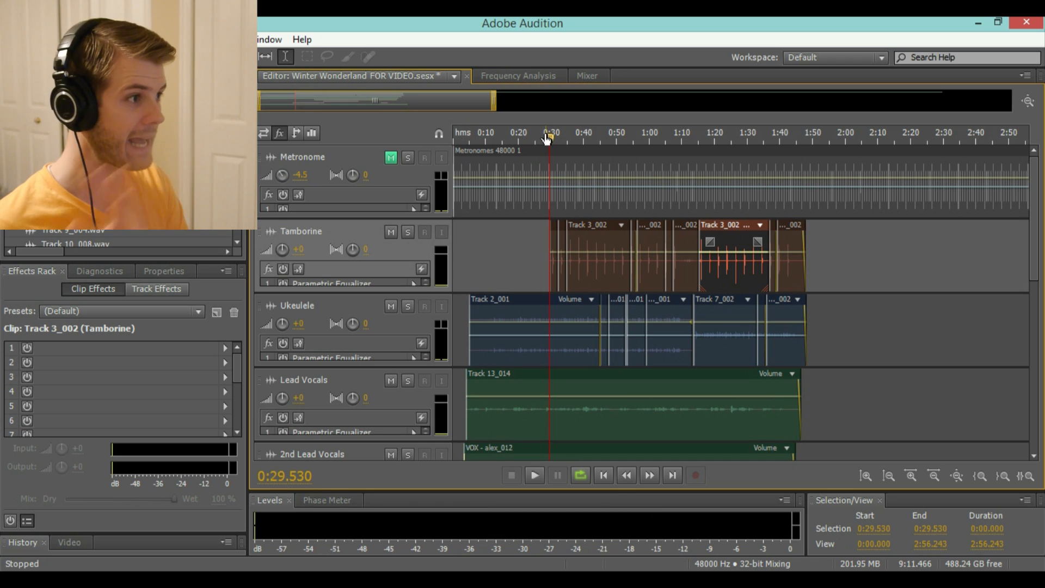
{"action": "key", "text": "space"}
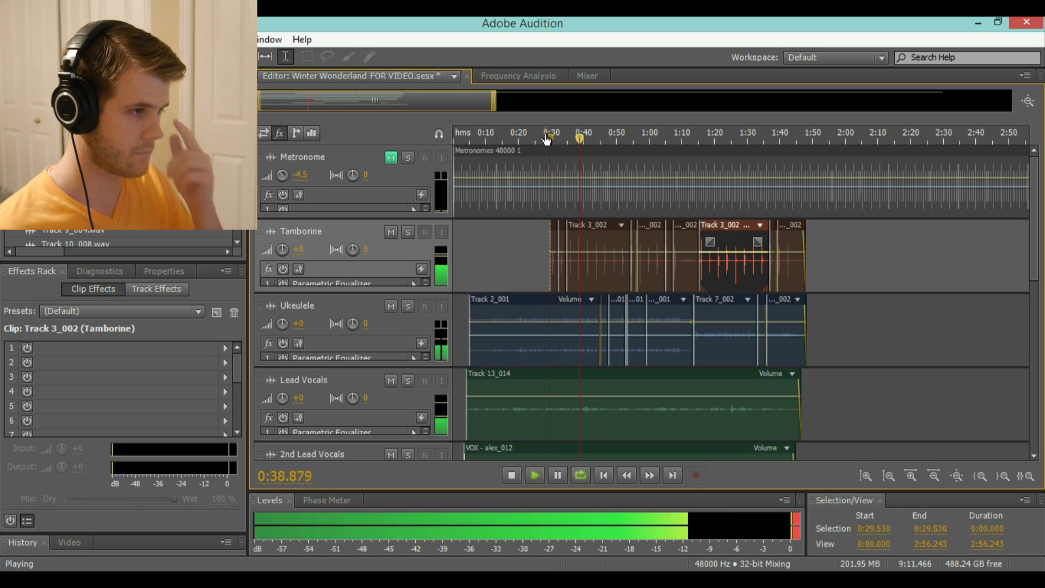
{"action": "key", "text": "space"}
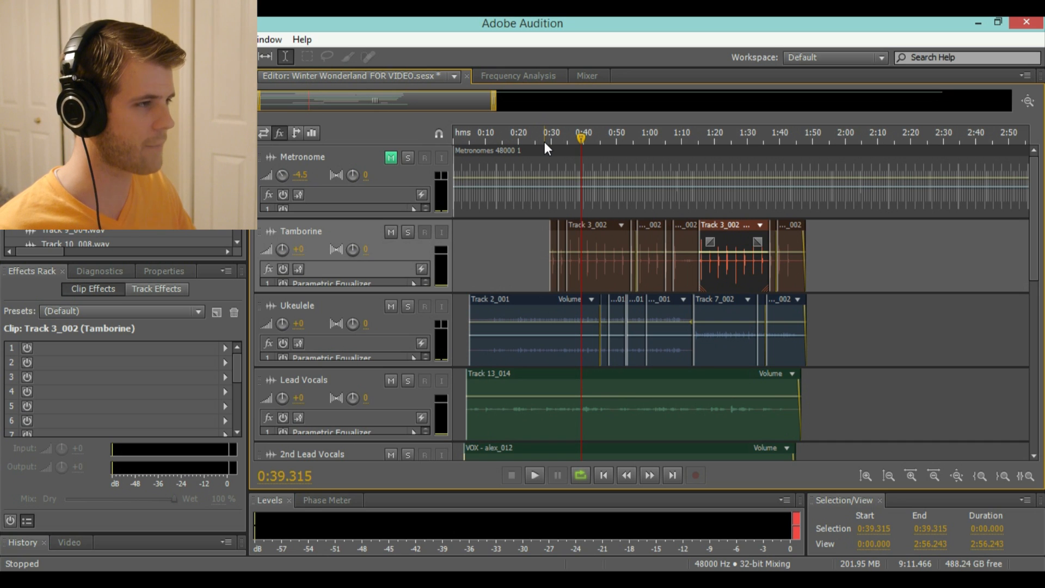
Restart playback from 0:29.295 and lower the Tamborine track's volume to -4.5 while listening
{"action": "left_click", "coordinate": [544, 141]}
{"action": "key", "text": "space"}
{"action": "key", "text": "space"}
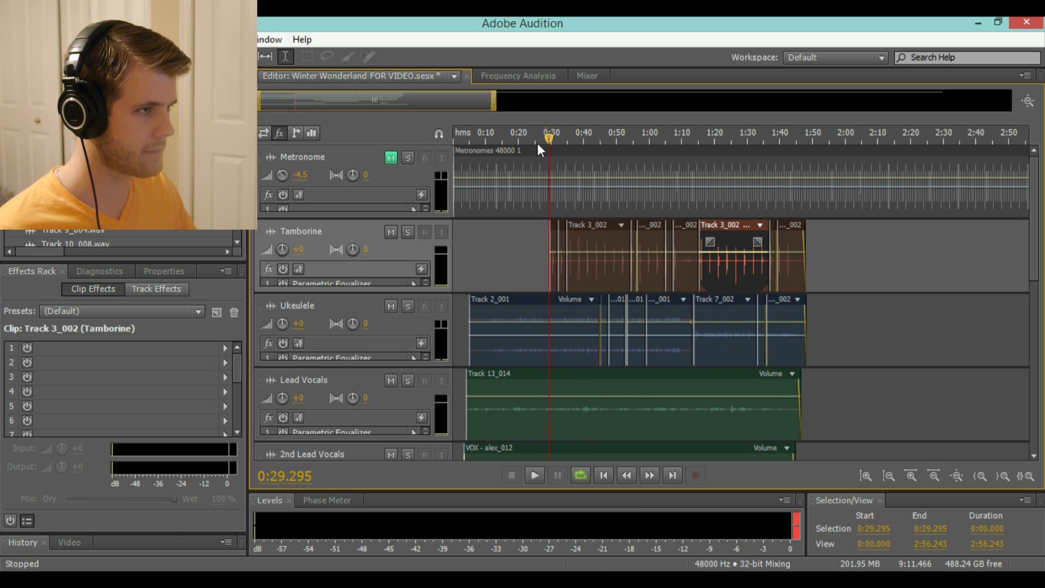
{"action": "key", "text": "space"}
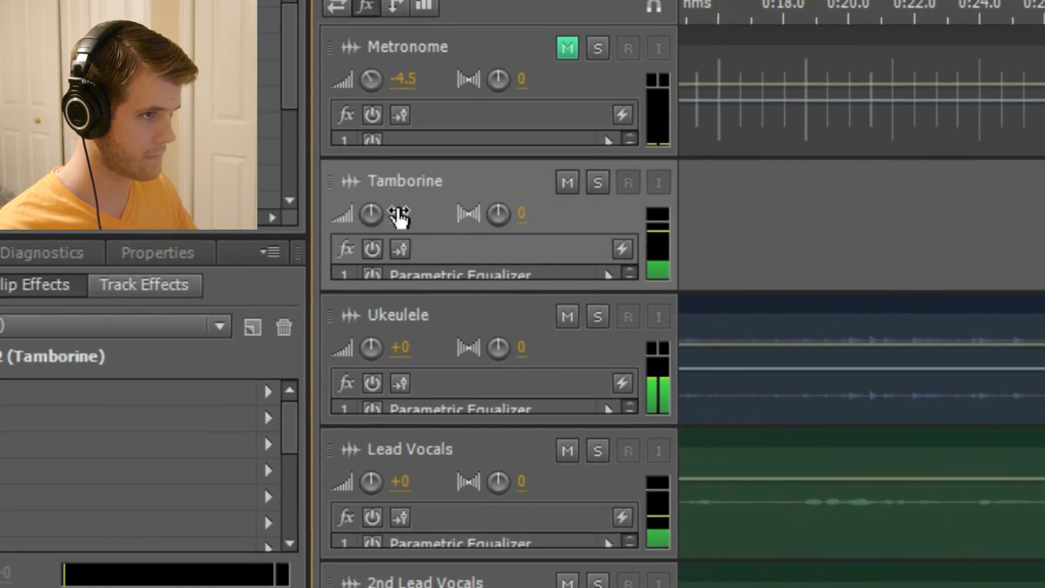
{"action": "left_click_drag", "start_coordinate": [318, 235], "coordinate": [300, 233]}
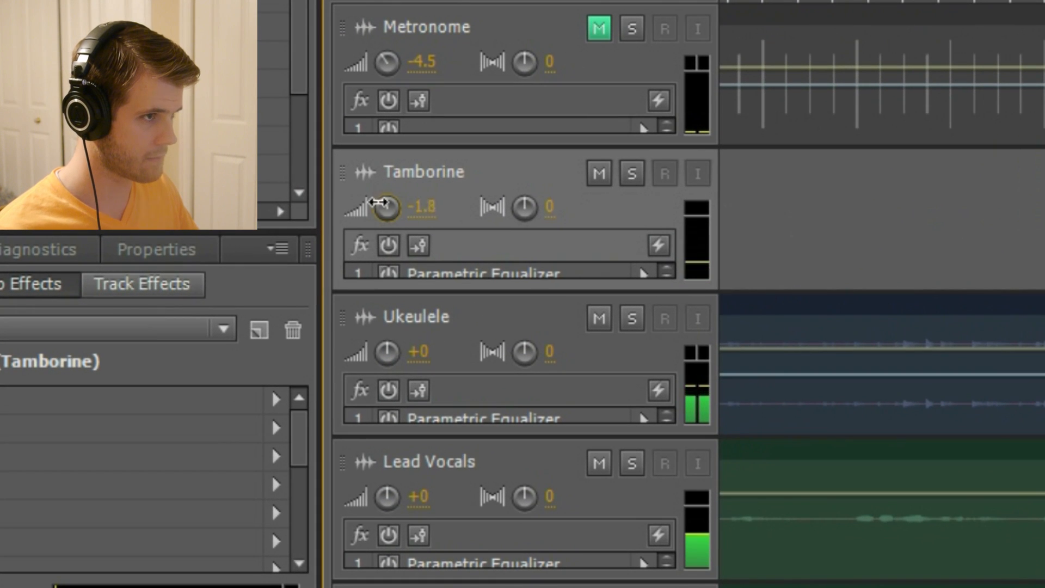
{"action": "left_click_drag", "start_coordinate": [364, 202], "coordinate": [362, 206]}
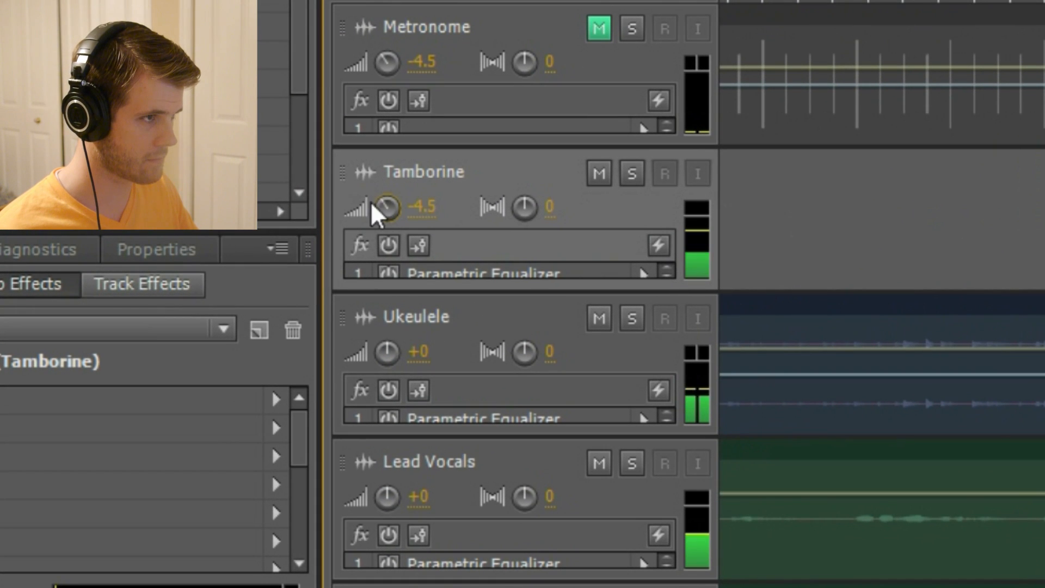
Raise the Lead Vocals track's volume to +0.6 and look over the levels of the other tracks
{"action": "scroll", "coordinate": [933, 310], "scroll_direction": "down", "scroll_amount": 5}
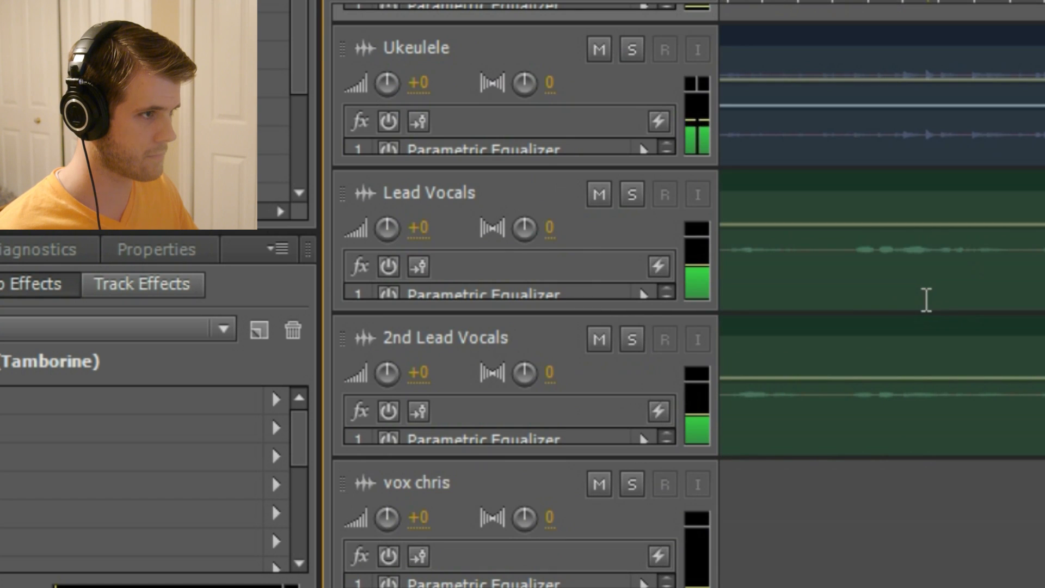
{"action": "left_click_drag", "start_coordinate": [390, 229], "coordinate": [393, 227]}
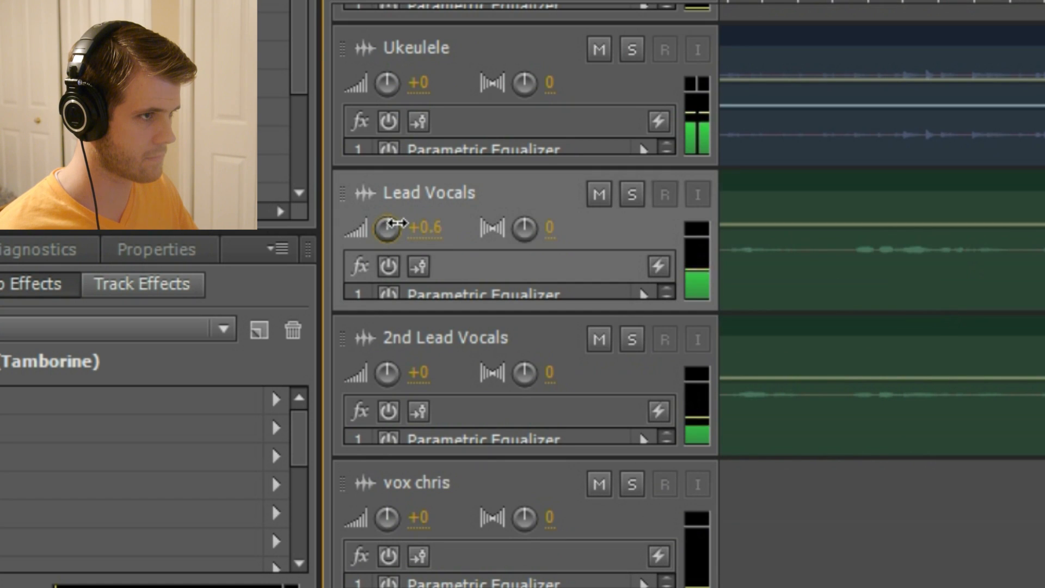
{"action": "scroll", "coordinate": [801, 267], "scroll_direction": "up", "scroll_amount": 3}
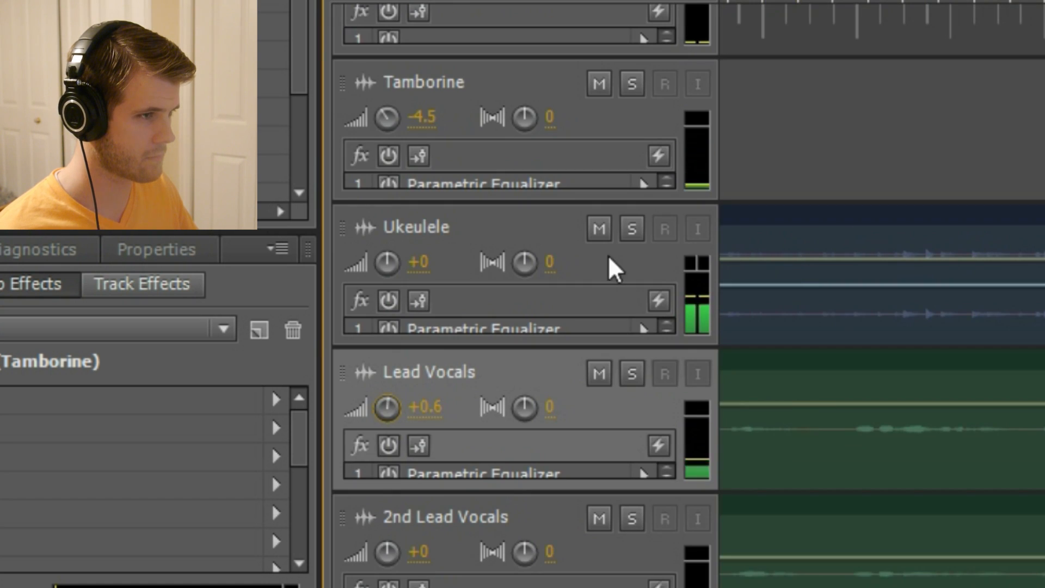
{"action": "scroll", "coordinate": [969, 334], "scroll_direction": "down", "scroll_amount": 12}
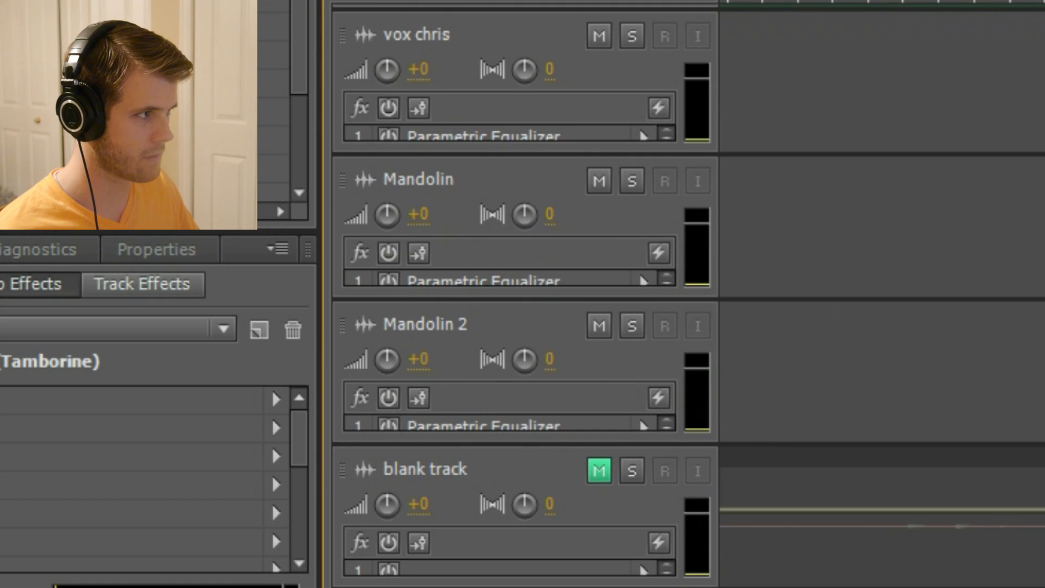
{"action": "scroll", "coordinate": [688, 296], "scroll_direction": "up", "scroll_amount": 6}
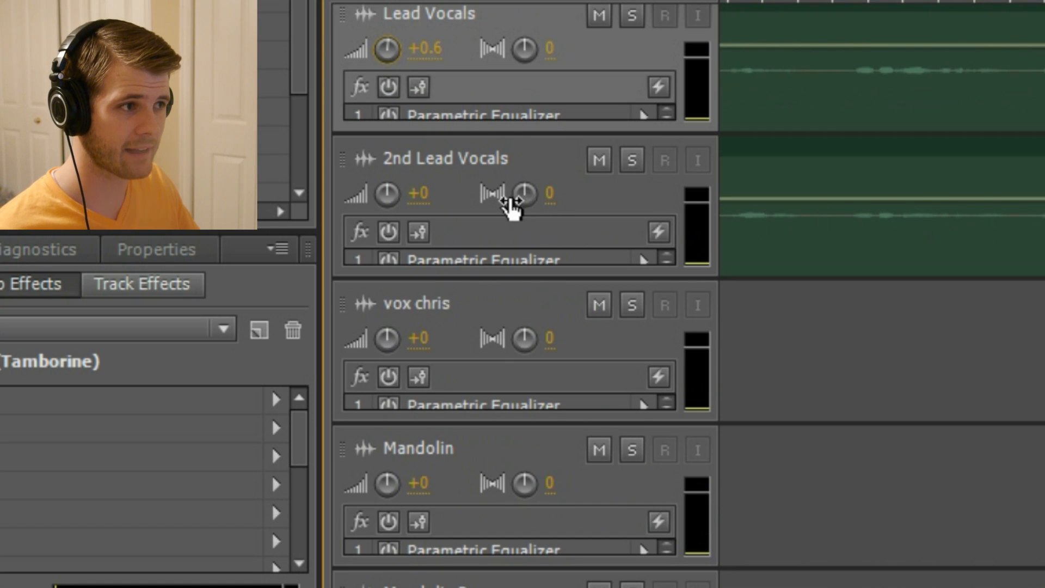
Pan the 2nd Lead Vocals track to R2.2, and during playback pan the Ukulele track to L36.2
{"action": "left_click_drag", "start_coordinate": [517, 202], "coordinate": [490, 192]}
{"action": "left_click_drag", "start_coordinate": [613, 176], "coordinate": [517, 179]}
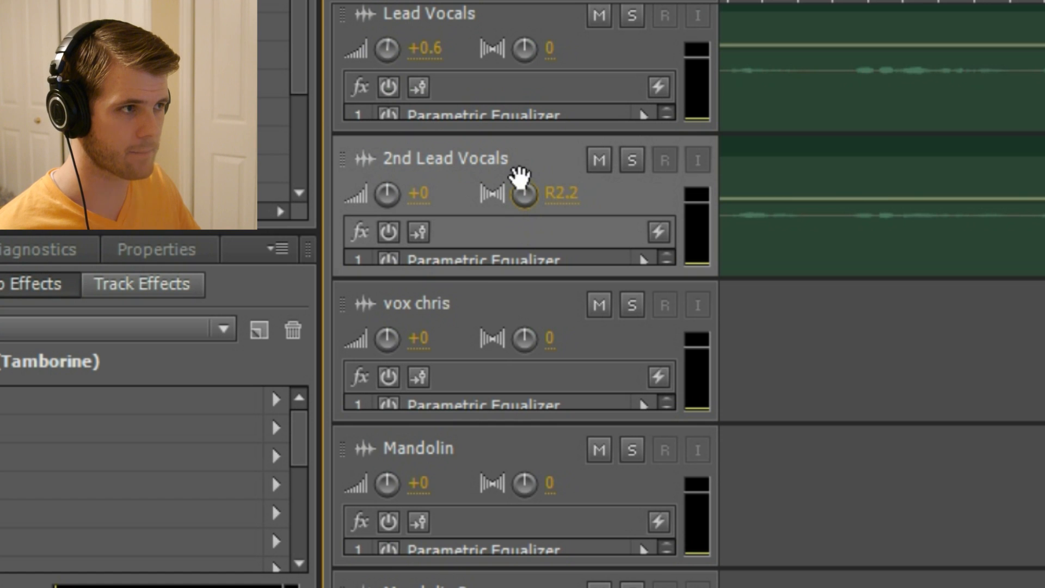
{"action": "scroll", "coordinate": [520, 174], "scroll_direction": "up", "scroll_amount": 5}
{"action": "scroll", "coordinate": [521, 174], "scroll_direction": "down", "scroll_amount": 3}
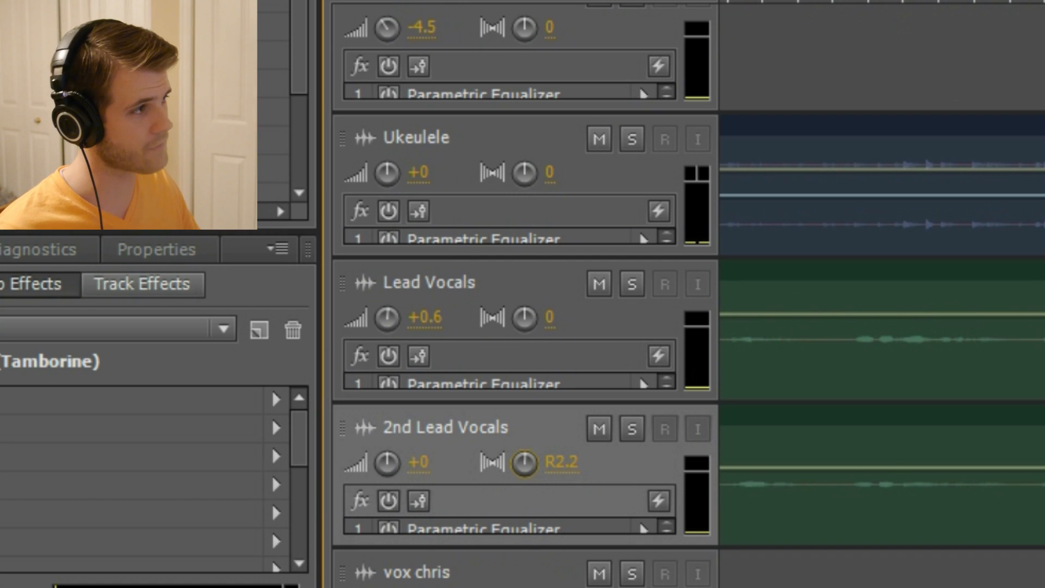
{"action": "key", "text": "space"}
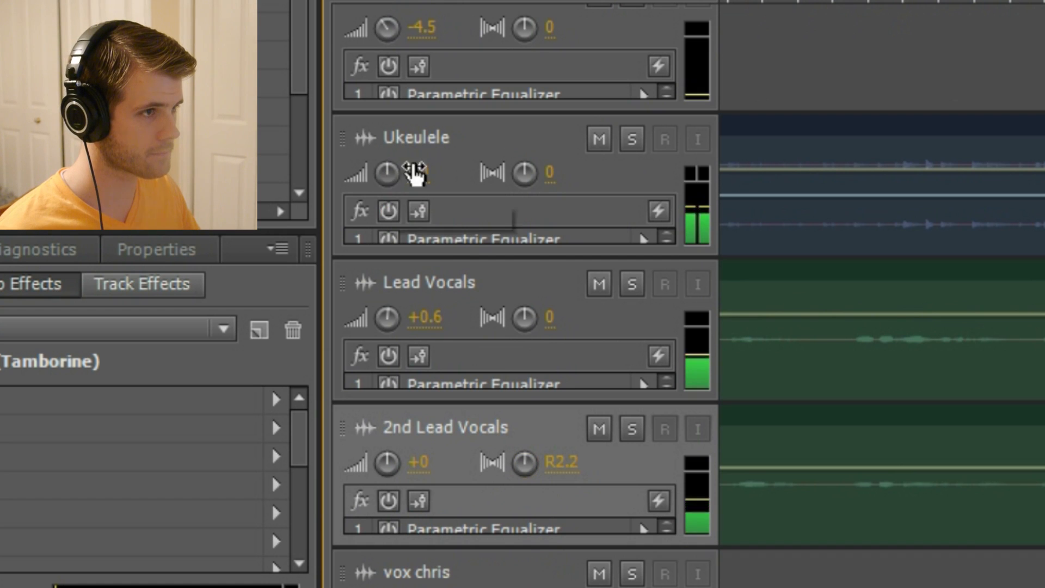
{"action": "left_click_drag", "start_coordinate": [525, 169], "coordinate": [306, 161]}
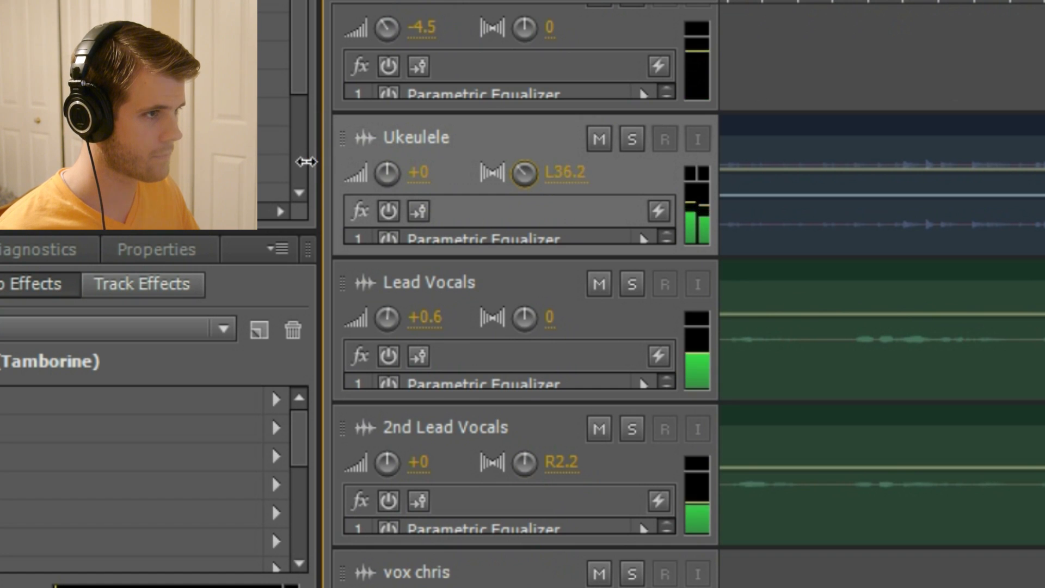
Pan the Mandolin 2 track to R39 and raise its volume to +0.9 while the session plays
{"action": "scroll", "coordinate": [773, 212], "scroll_direction": "down", "scroll_amount": 5}
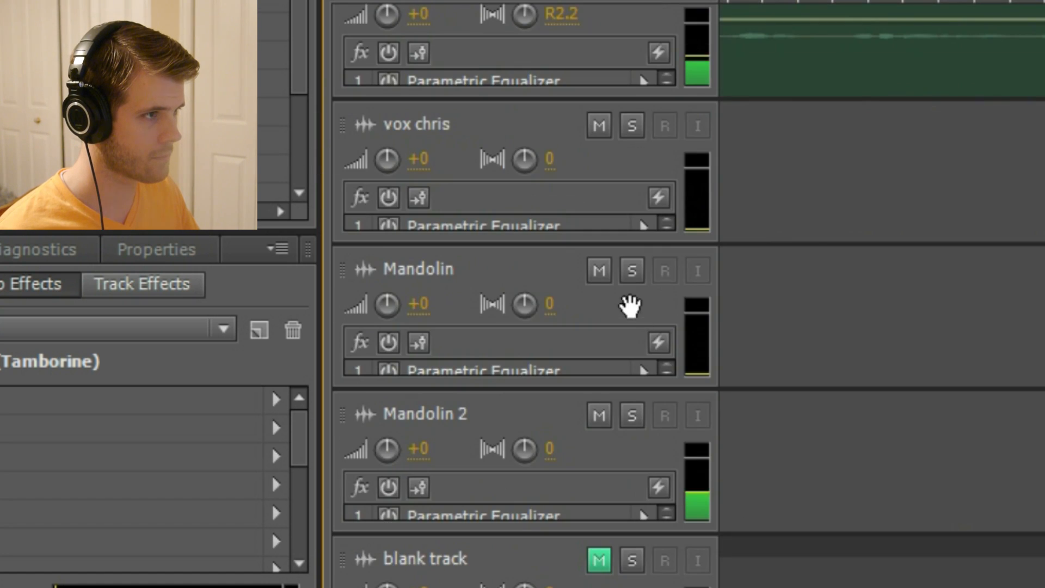
{"action": "left_click_drag", "start_coordinate": [523, 448], "coordinate": [750, 429]}
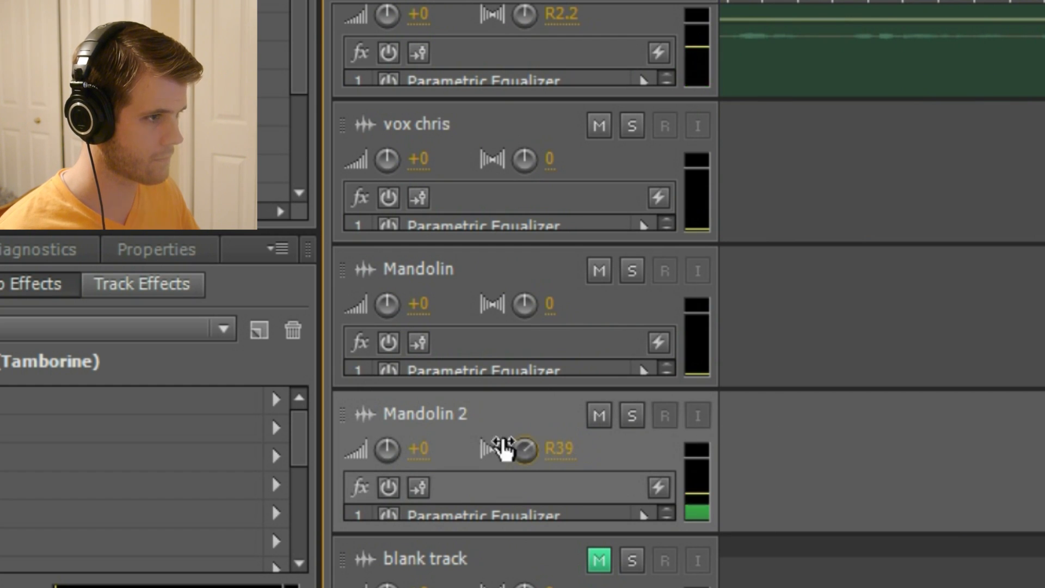
{"action": "left_click_drag", "start_coordinate": [388, 448], "coordinate": [393, 446]}
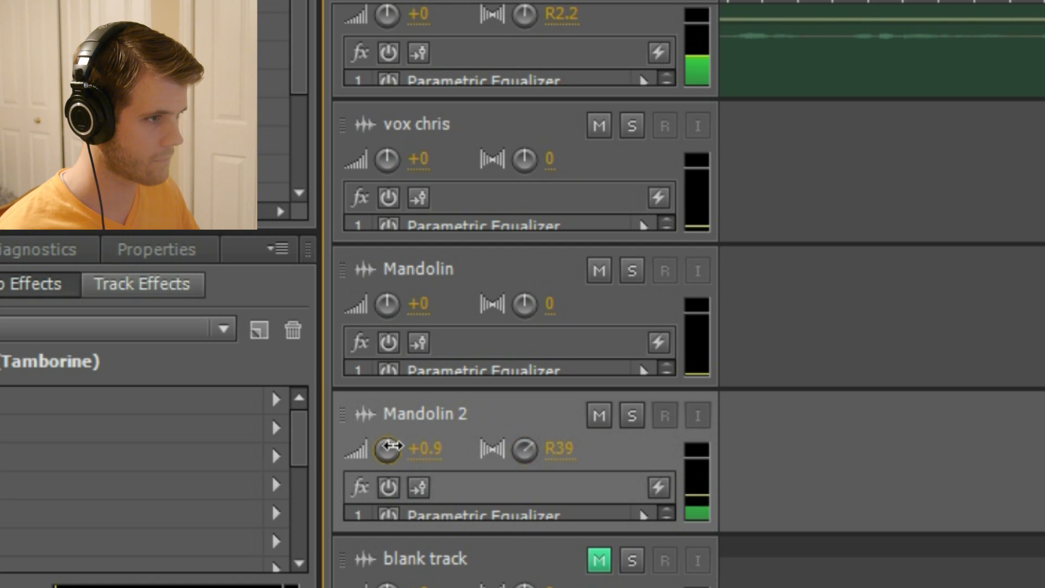
Set the Mandolin track's pan to R39 to match Mandolin 2
{"action": "left_click", "coordinate": [514, 310]}
{"action": "left_click", "coordinate": [550, 304]}
{"action": "type", "text": "r39"}
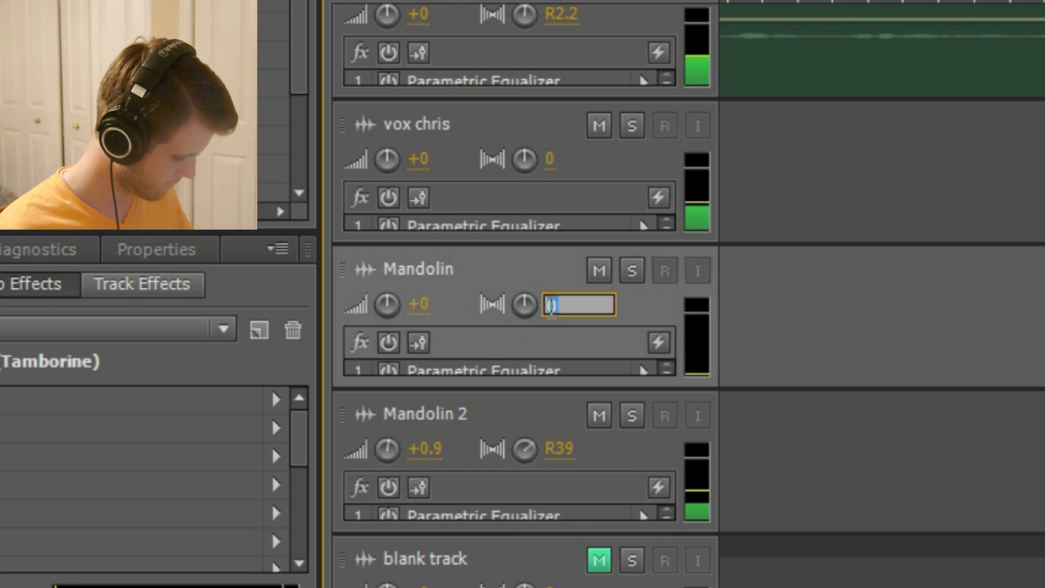
{"action": "key", "text": "Return"}
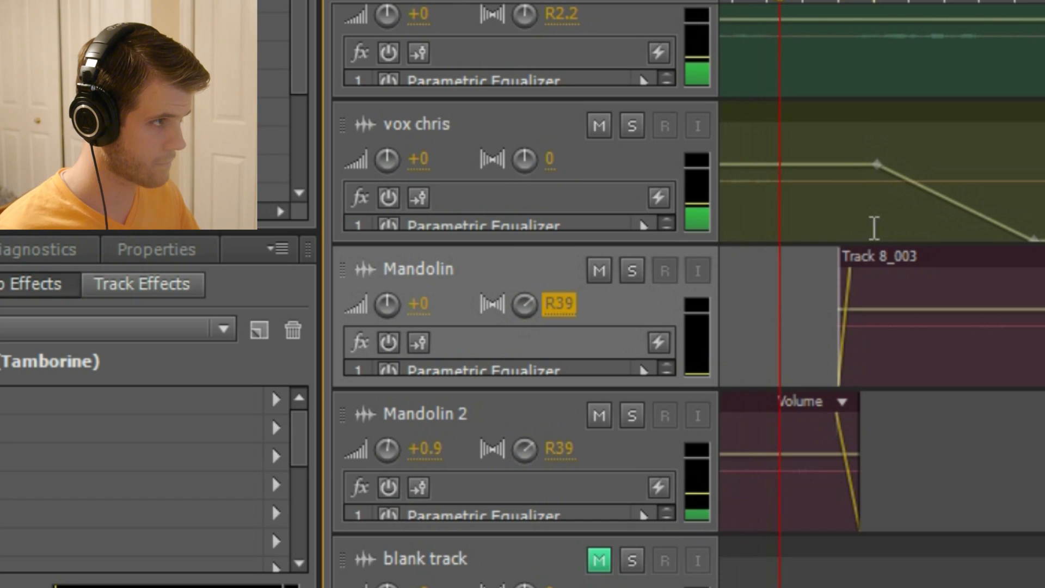
Lower the vox chris track's volume to -3.9 and the 2nd Lead Vocals track's volume to -4.2
{"action": "scroll", "coordinate": [728, 280], "scroll_direction": "up", "scroll_amount": 5}
{"action": "left_click", "coordinate": [384, 425]}
{"action": "left_click_drag", "start_coordinate": [384, 425], "coordinate": [354, 414]}
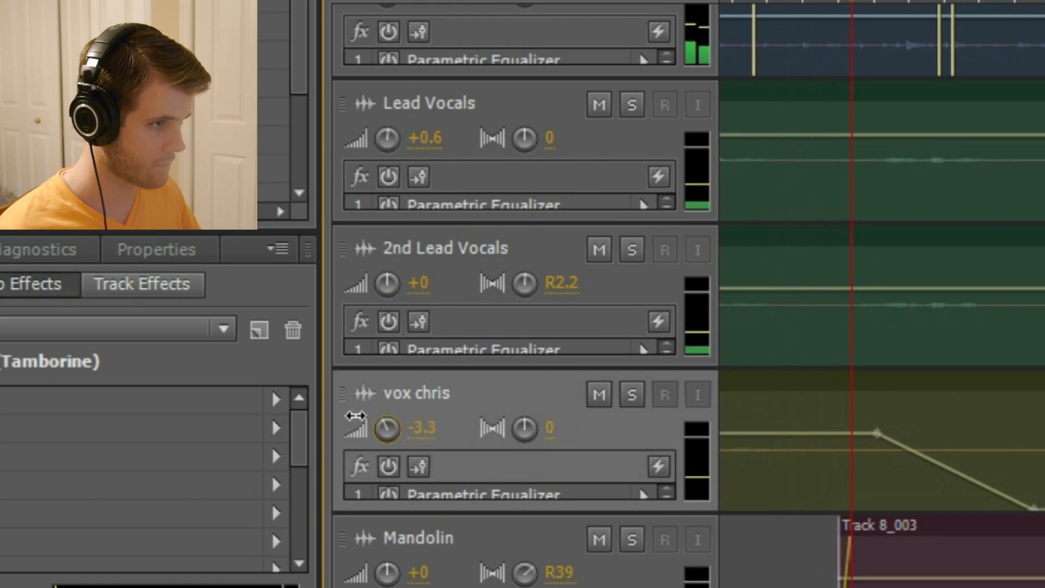
{"action": "scroll", "coordinate": [924, 369], "scroll_direction": "up", "scroll_amount": 3}
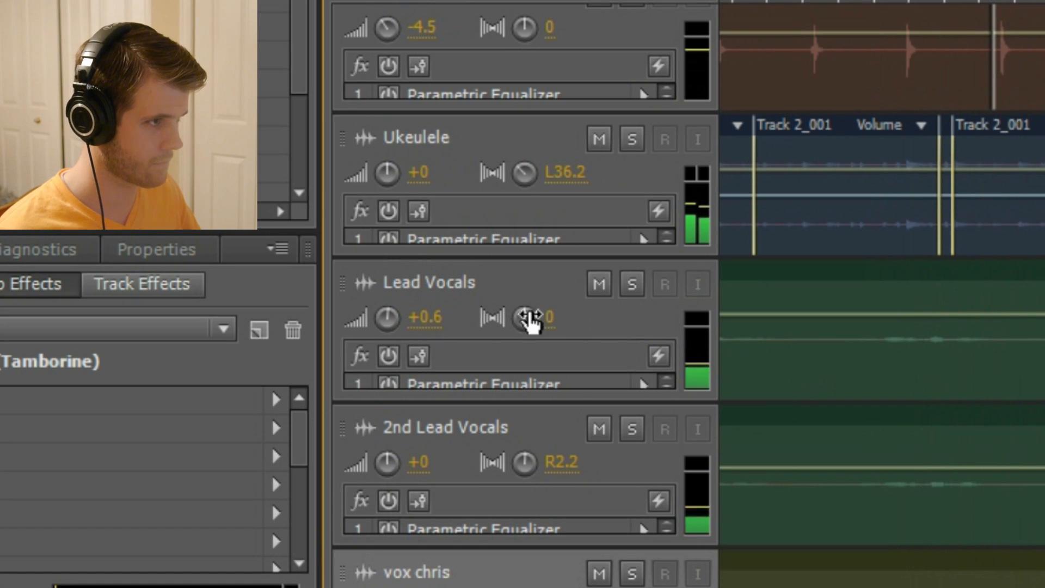
{"action": "mouse_move", "coordinate": [393, 461]}
{"action": "left_mouse_down"}
{"action": "mouse_move", "coordinate": [354, 464]}
{"action": "mouse_move", "coordinate": [373, 462]}
{"action": "left_mouse_up"}
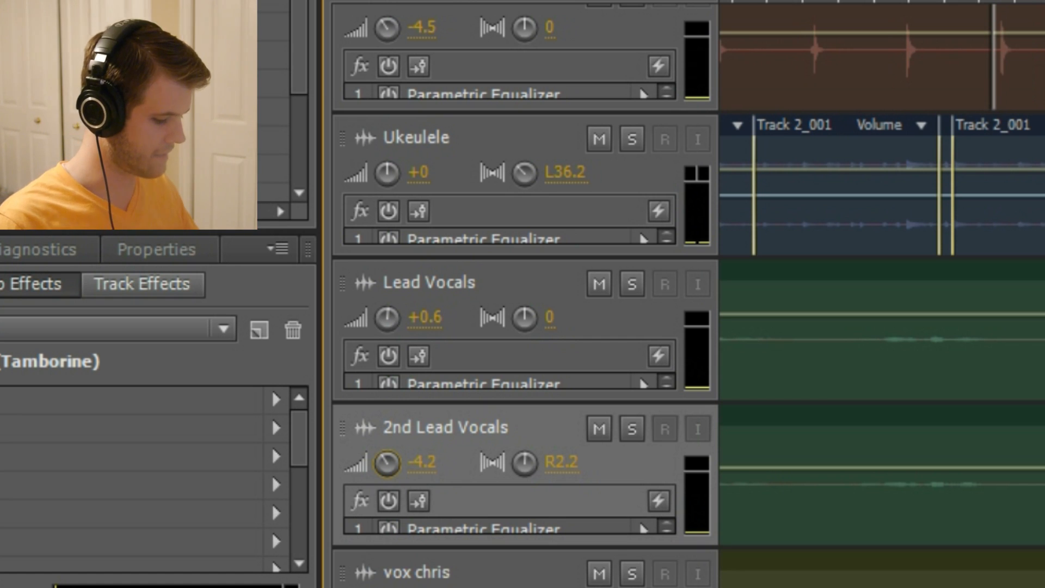
{"action": "scroll", "coordinate": [882, 294], "scroll_direction": "down", "scroll_amount": 4}
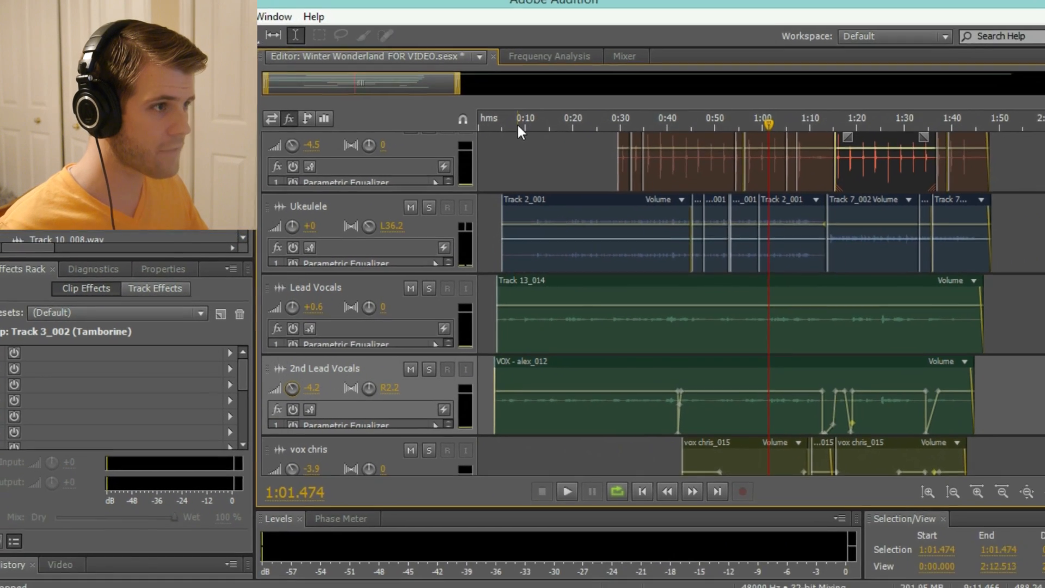
Play the session from 0:29.075 in two stretches and examine its live spectrum in Frequency Analysis
{"action": "left_click", "coordinate": [477, 139]}
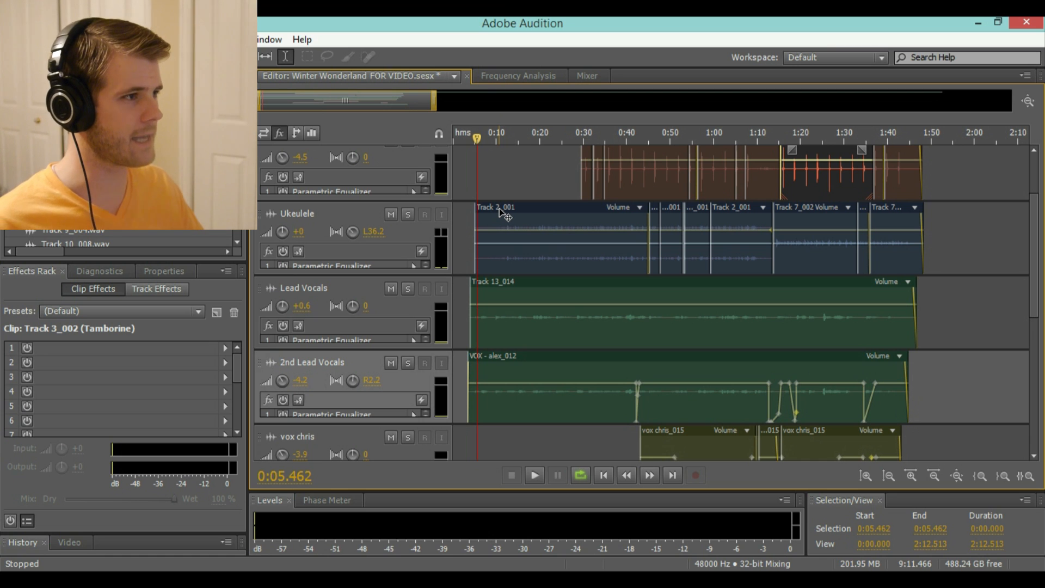
{"action": "left_click", "coordinate": [582, 139]}
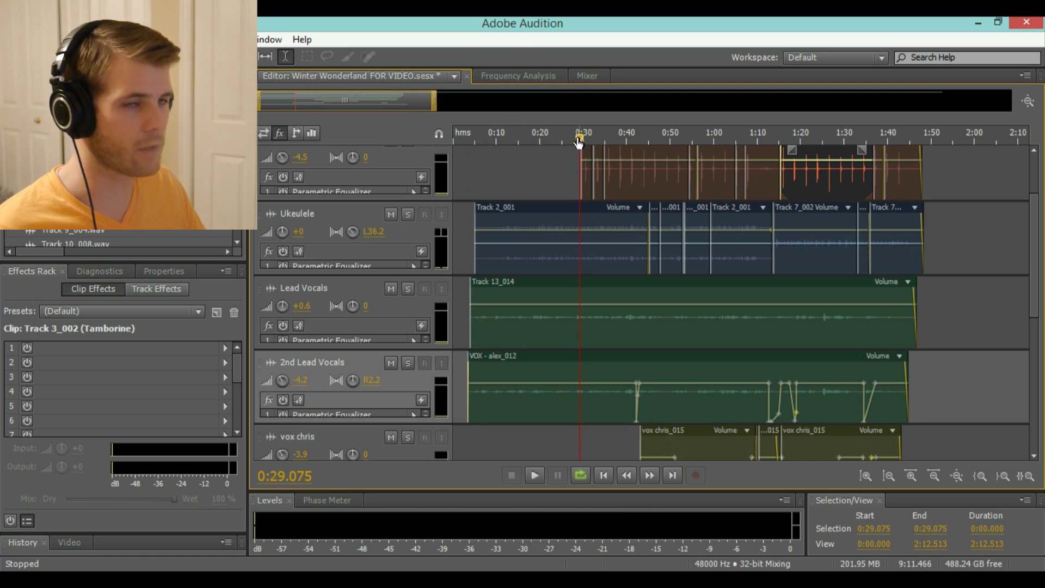
{"action": "key", "text": "space"}
{"action": "left_click", "coordinate": [519, 76]}
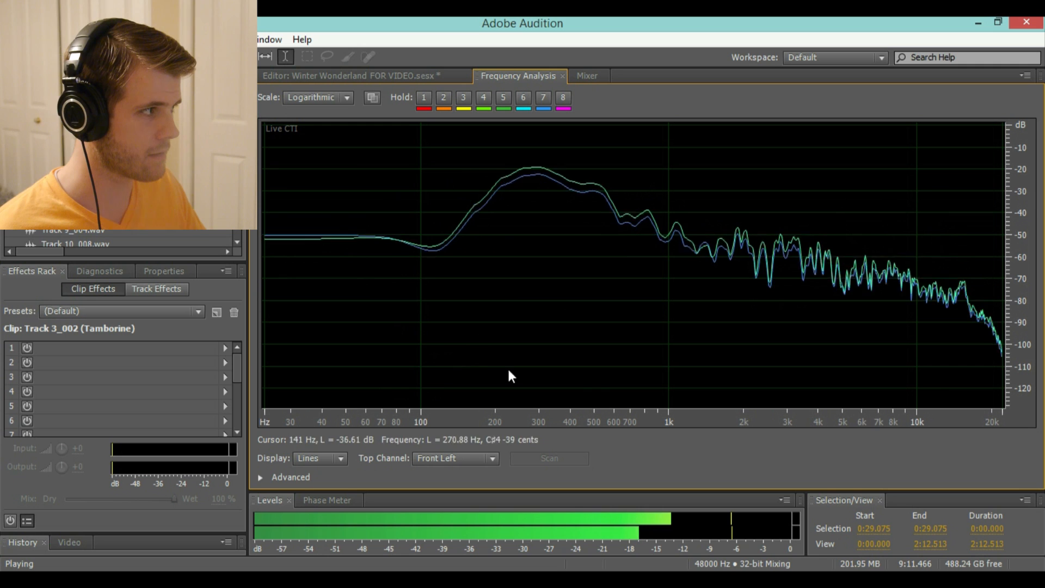
{"action": "key", "text": "space"}
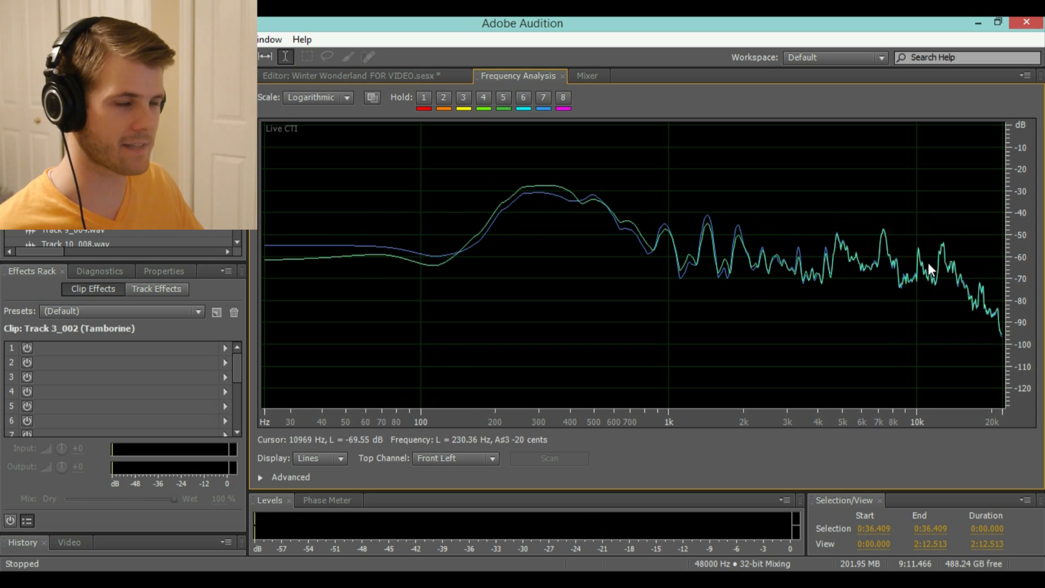
{"action": "key", "text": "space"}
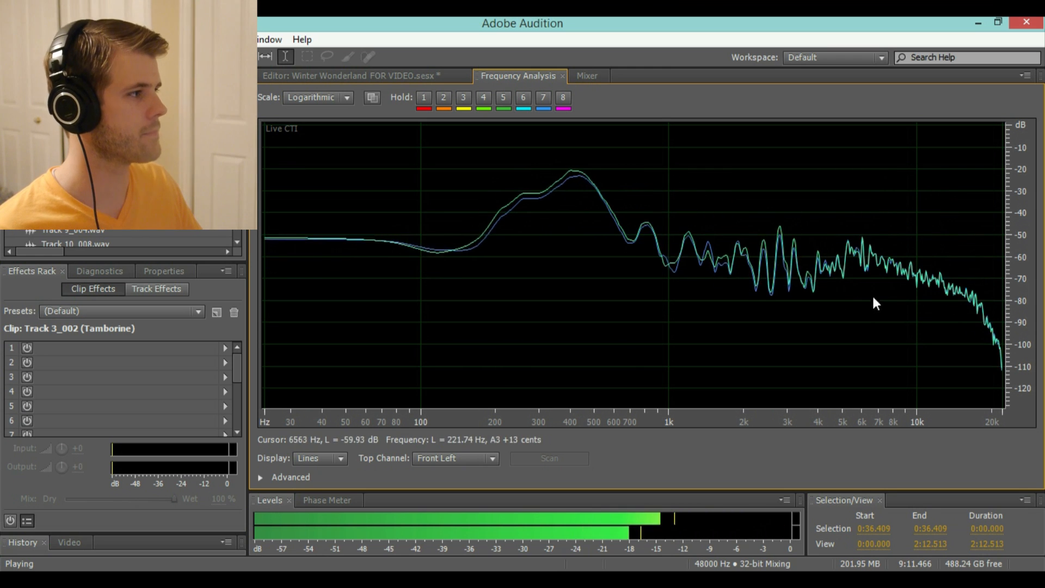
{"action": "key", "text": "space"}
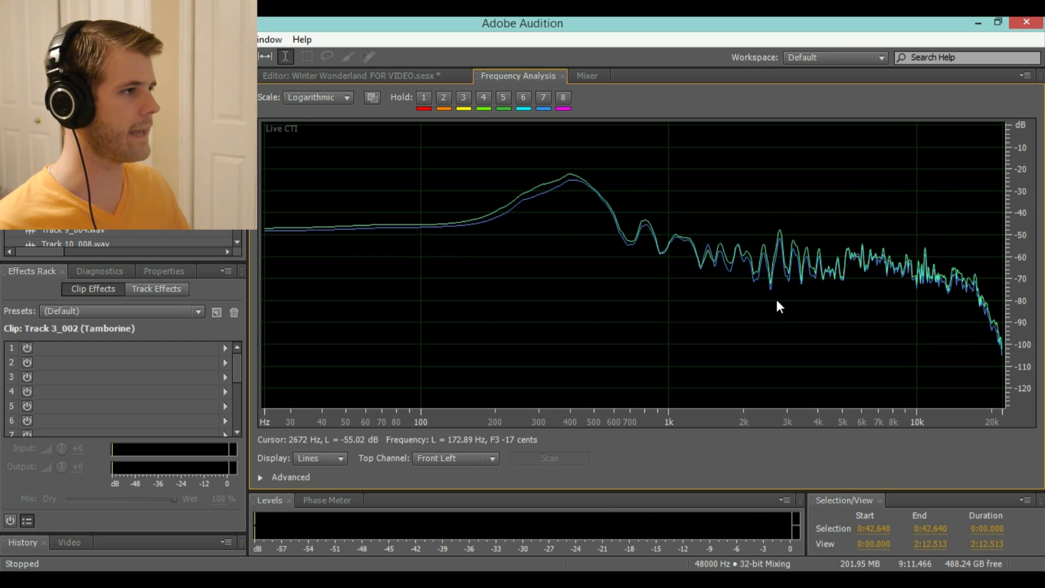
Return to the editor and play the Track 10_008.wav recording from 0:29.021, stopping after about ten seconds
{"action": "left_click", "coordinate": [300, 76]}
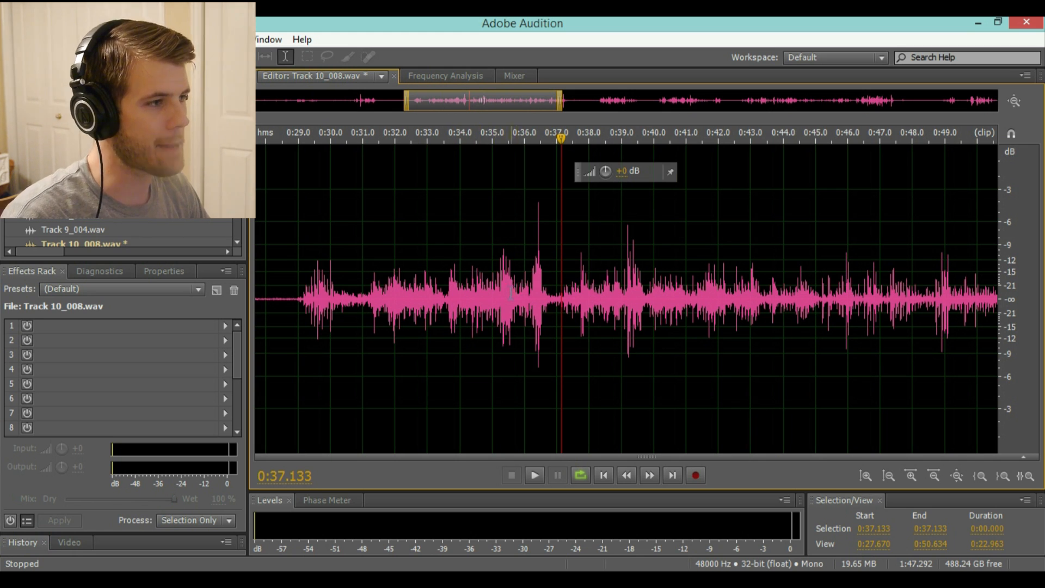
{"action": "left_click", "coordinate": [299, 136]}
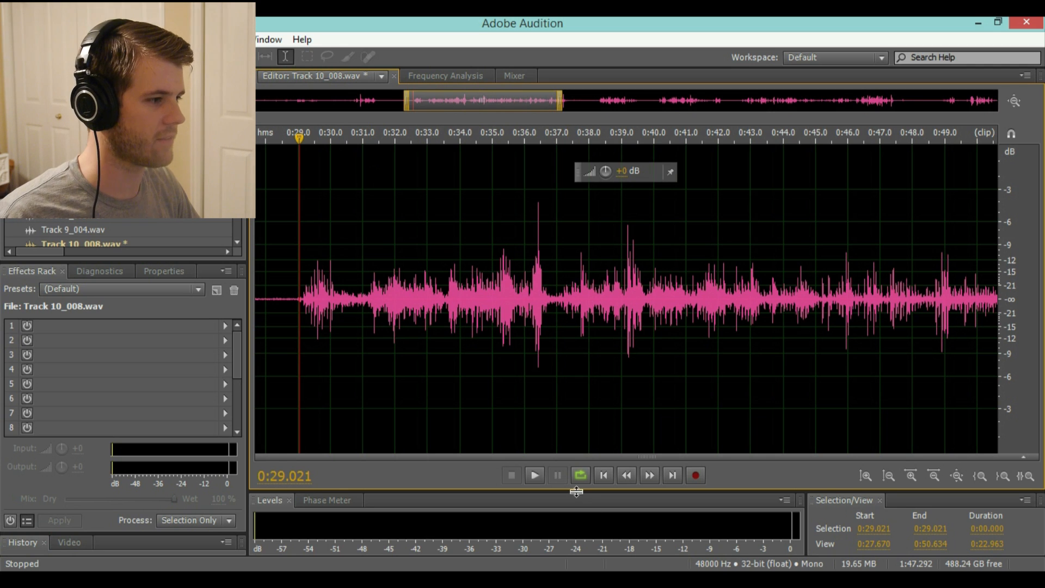
{"action": "left_click", "coordinate": [535, 478]}
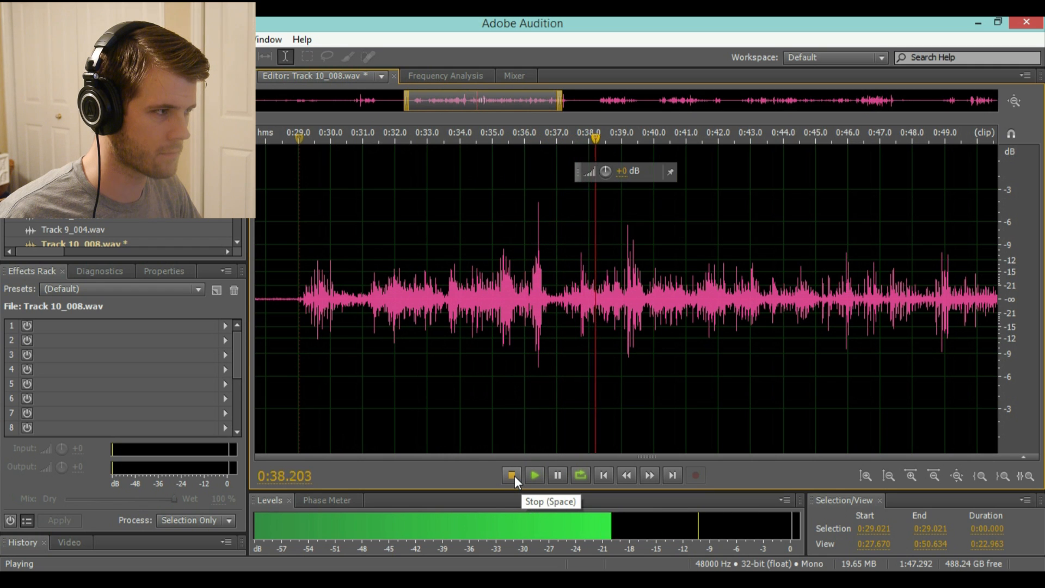
{"action": "left_click", "coordinate": [514, 476]}
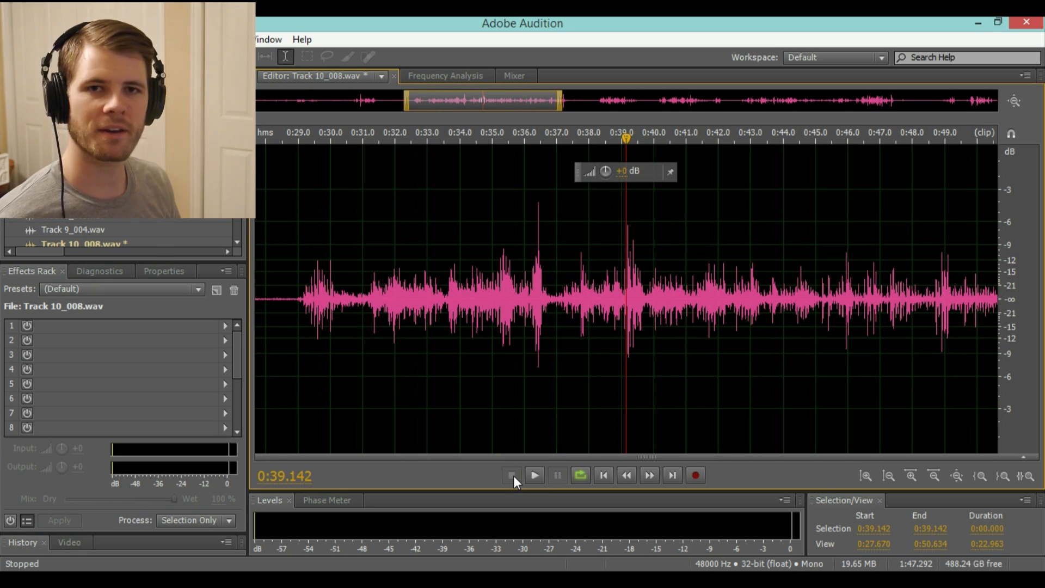
Add a Parametric Equalizer to the first effects slot of Track 10_008.wav and enable its high-pass band
{"action": "left_click", "coordinate": [225, 326]}
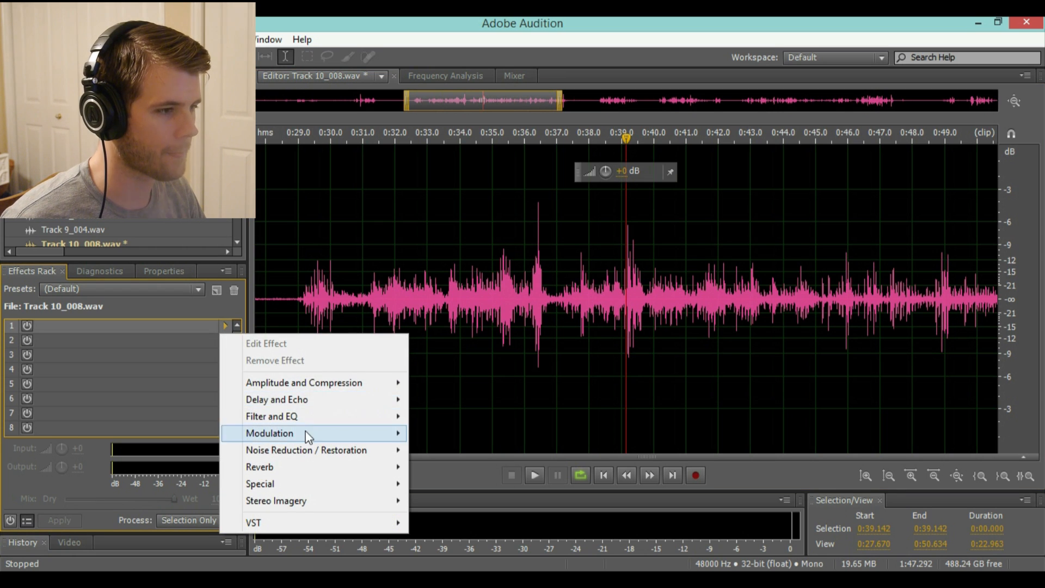
{"action": "mouse_move", "coordinate": [318, 424]}
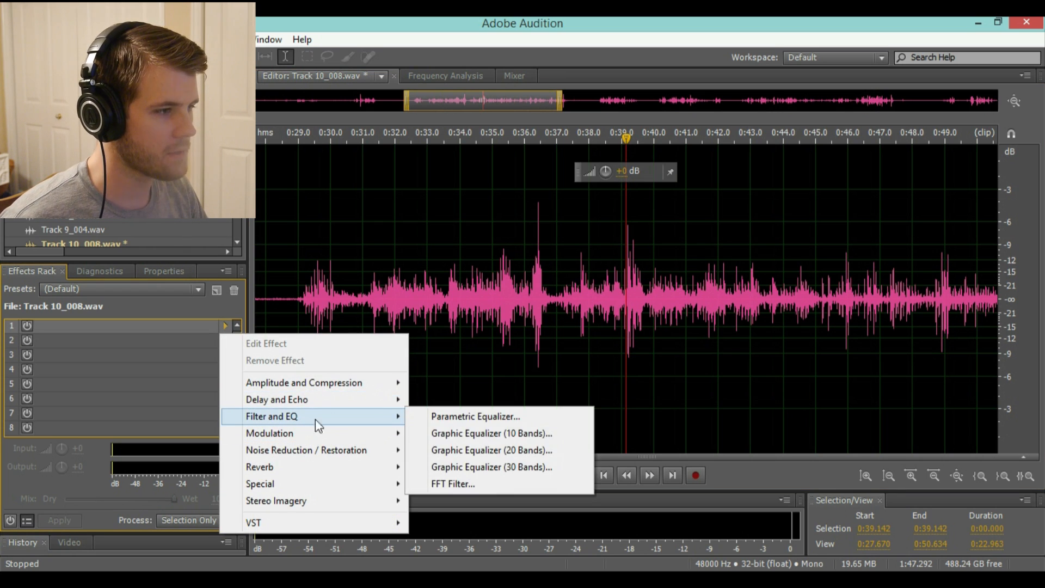
{"action": "left_click", "coordinate": [460, 419]}
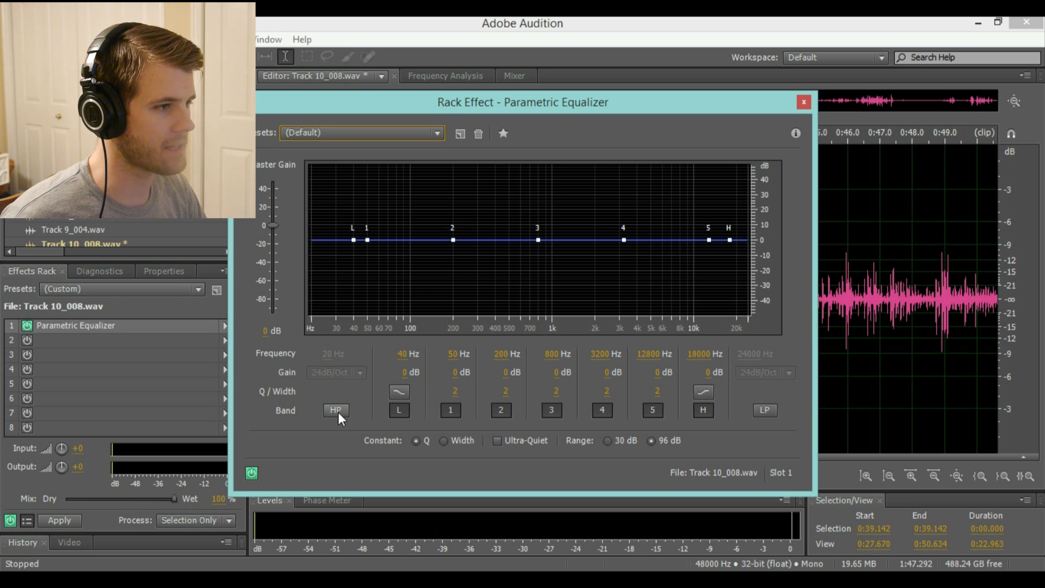
{"action": "left_click_drag", "start_coordinate": [614, 110], "coordinate": [655, 130]}
{"action": "left_click", "coordinate": [380, 431]}
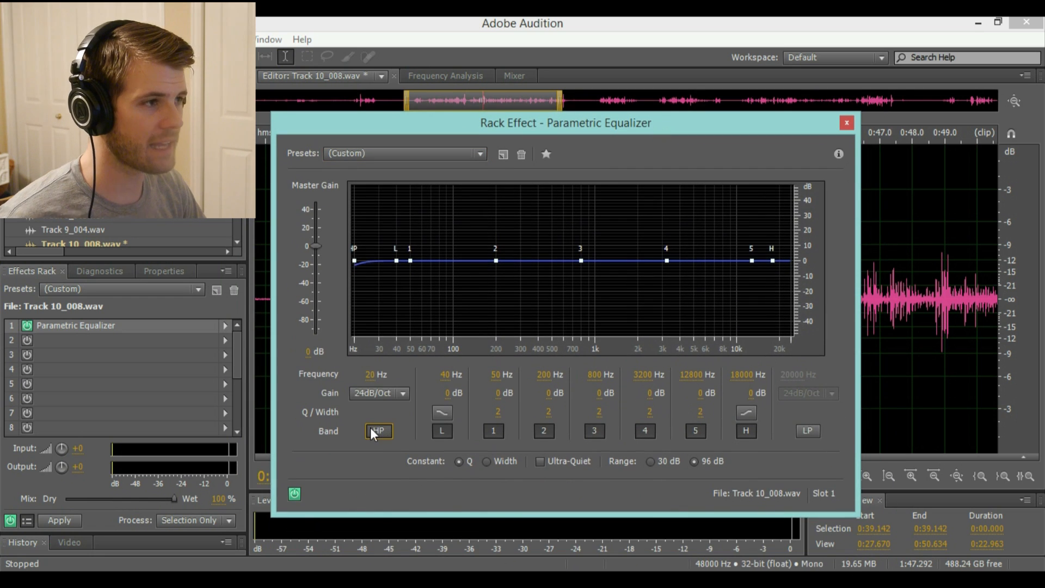
Raise the equalizer's high-pass cutoff to 259 Hz while playing Track 10_008.wav, stop playback, and raise the cutoff further to 364 Hz
{"action": "left_click_drag", "start_coordinate": [370, 375], "coordinate": [220, 124]}
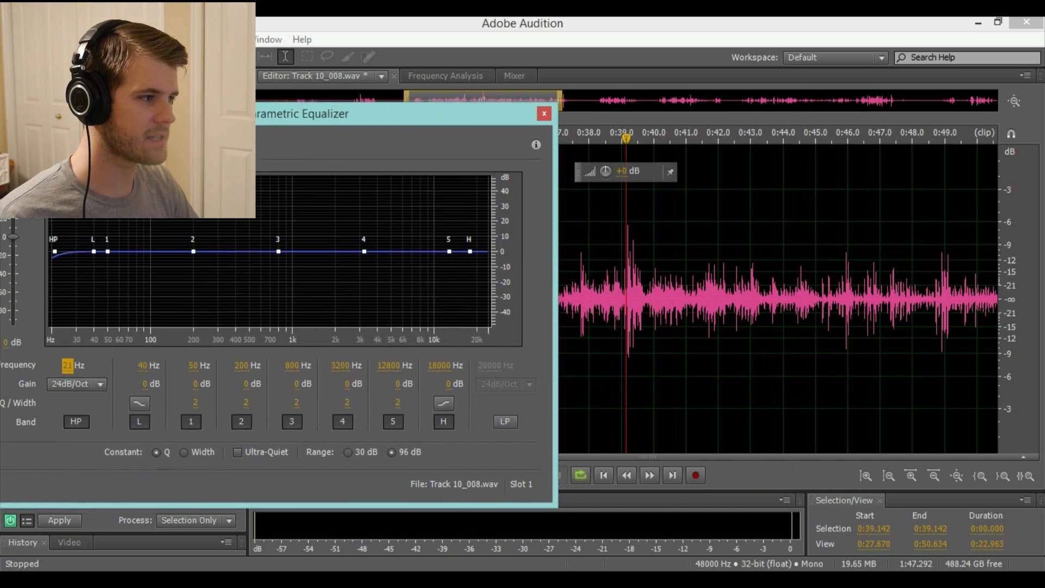
{"action": "left_click_drag", "start_coordinate": [467, 121], "coordinate": [364, 131]}
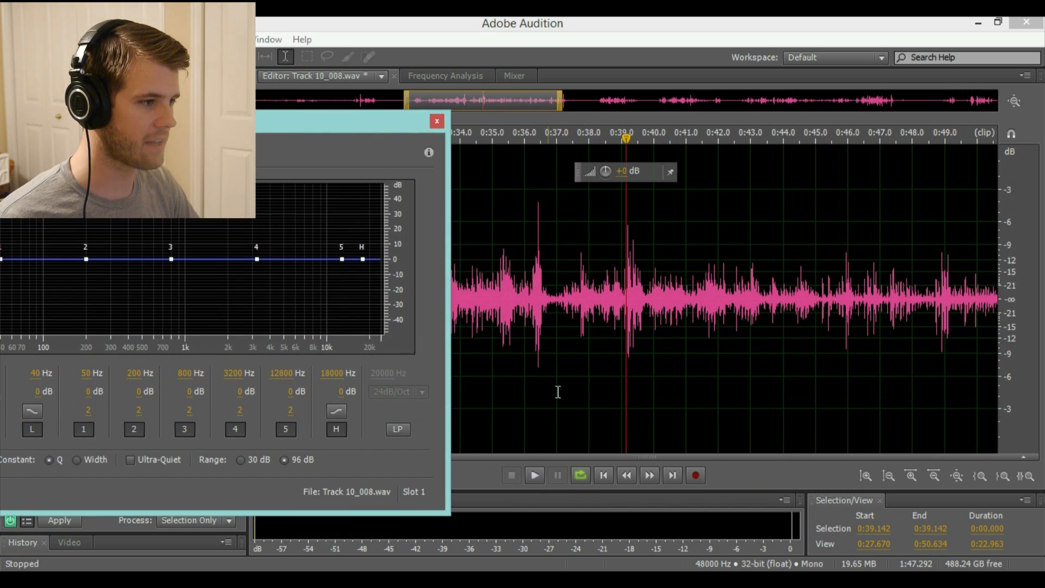
{"action": "left_click", "coordinate": [533, 477]}
{"action": "left_click_drag", "start_coordinate": [300, 125], "coordinate": [664, 119]}
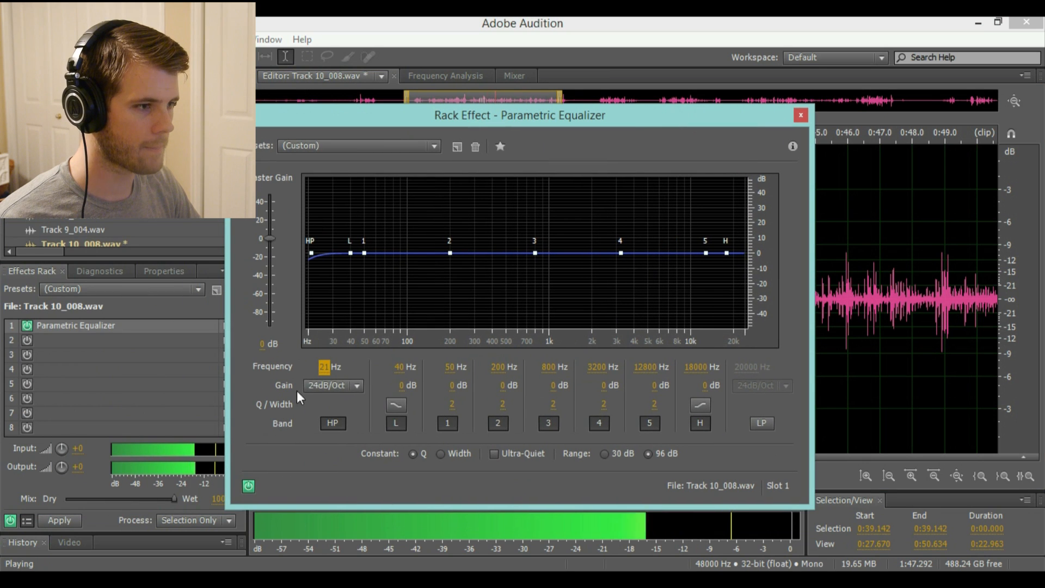
{"action": "left_click_drag", "start_coordinate": [325, 366], "coordinate": [439, 385]}
{"action": "left_click_drag", "start_coordinate": [643, 116], "coordinate": [300, 80]}
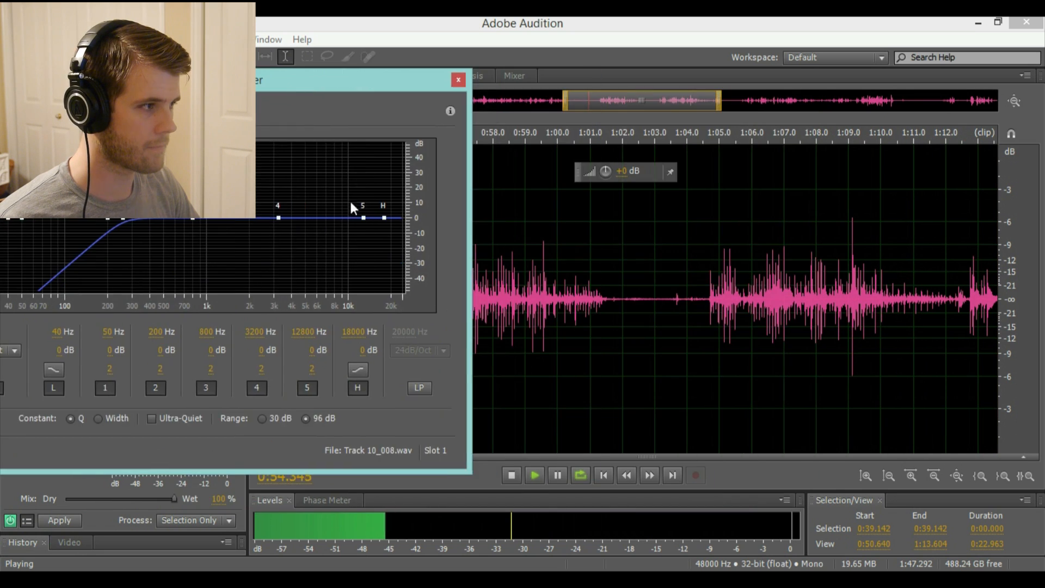
{"action": "left_click", "coordinate": [516, 474]}
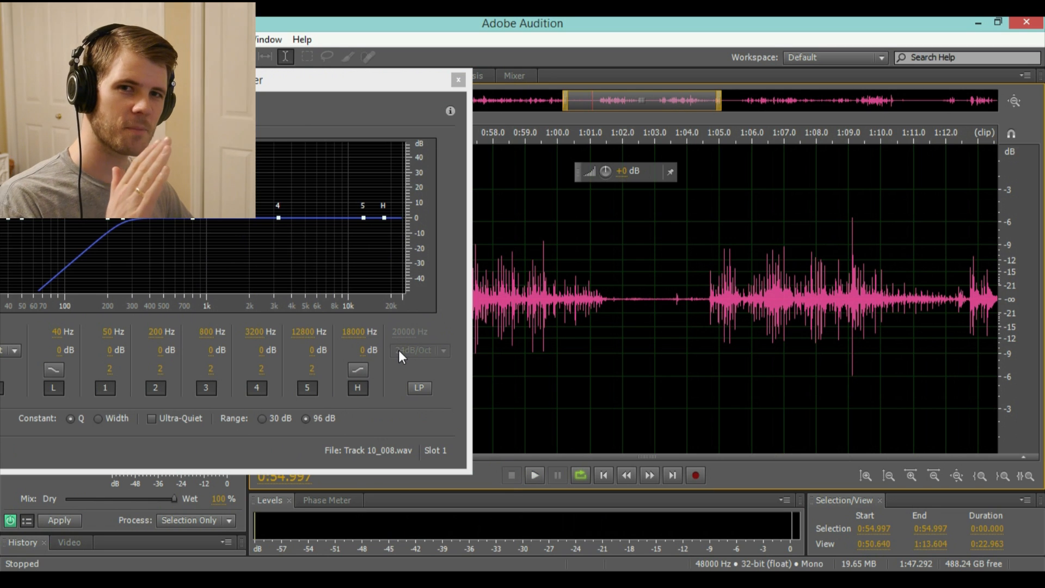
{"action": "left_click_drag", "start_coordinate": [299, 80], "coordinate": [572, 119]}
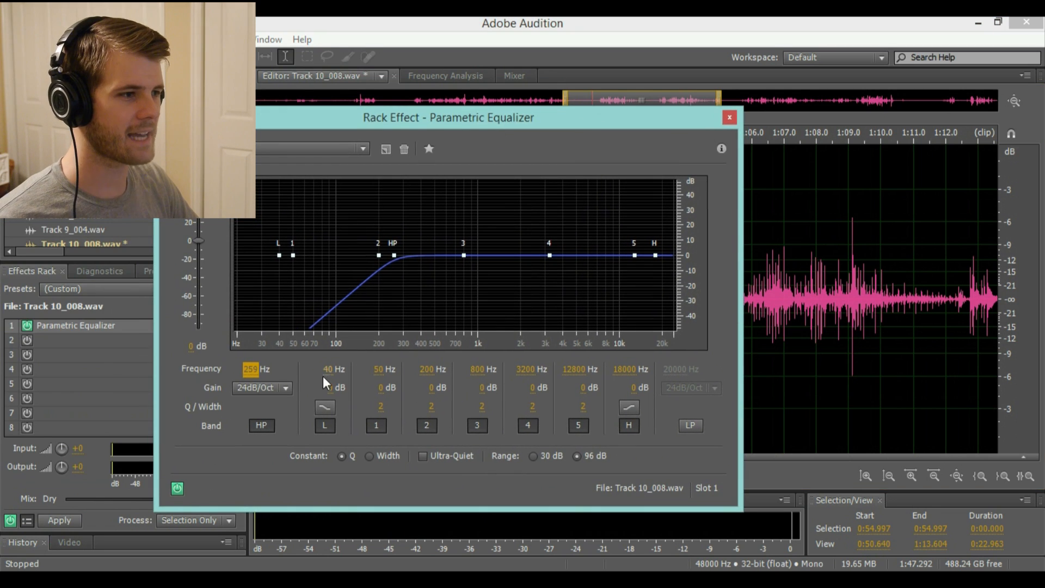
{"action": "mouse_move", "coordinate": [250, 370]}
{"action": "left_mouse_down"}
{"action": "mouse_move", "coordinate": [398, 370]}
{"action": "mouse_move", "coordinate": [319, 365]}
{"action": "mouse_move", "coordinate": [221, 340]}
{"action": "mouse_move", "coordinate": [234, 339]}
{"action": "left_mouse_up"}
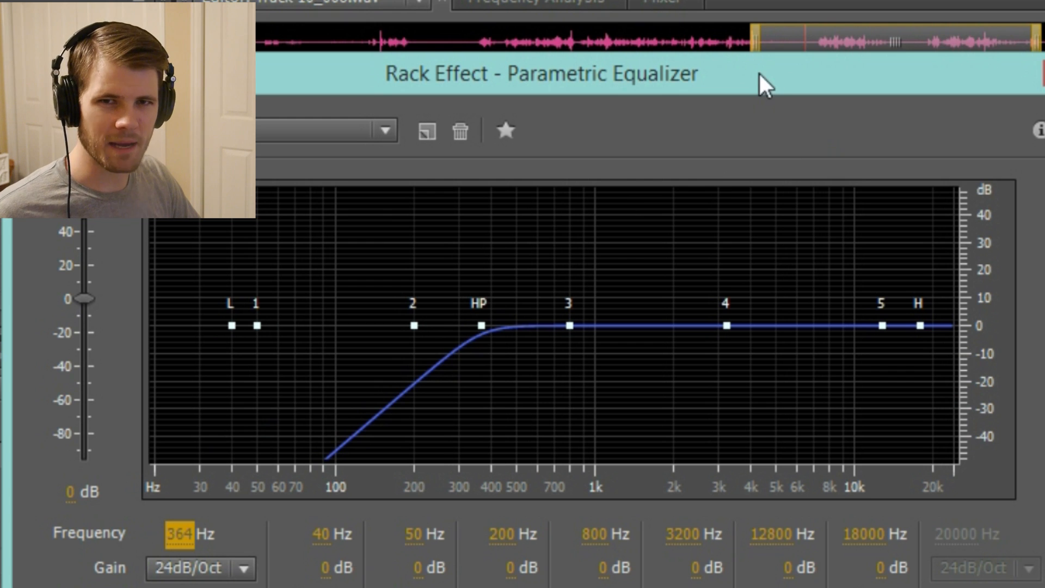
{"action": "left_click_drag", "start_coordinate": [801, 86], "coordinate": [572, 77]}
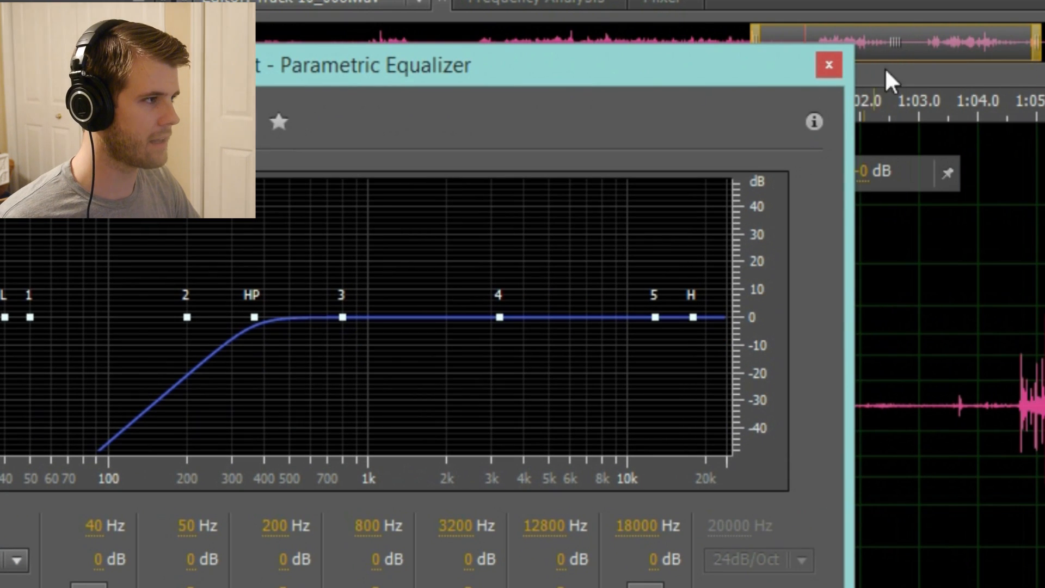
Play Track 10_008.wav from 1:04.717 while raising the equalizer's high-pass cutoff to 372 Hz, stop playback, and close the equalizer
{"action": "left_click_drag", "start_coordinate": [699, 90], "coordinate": [828, 514]}
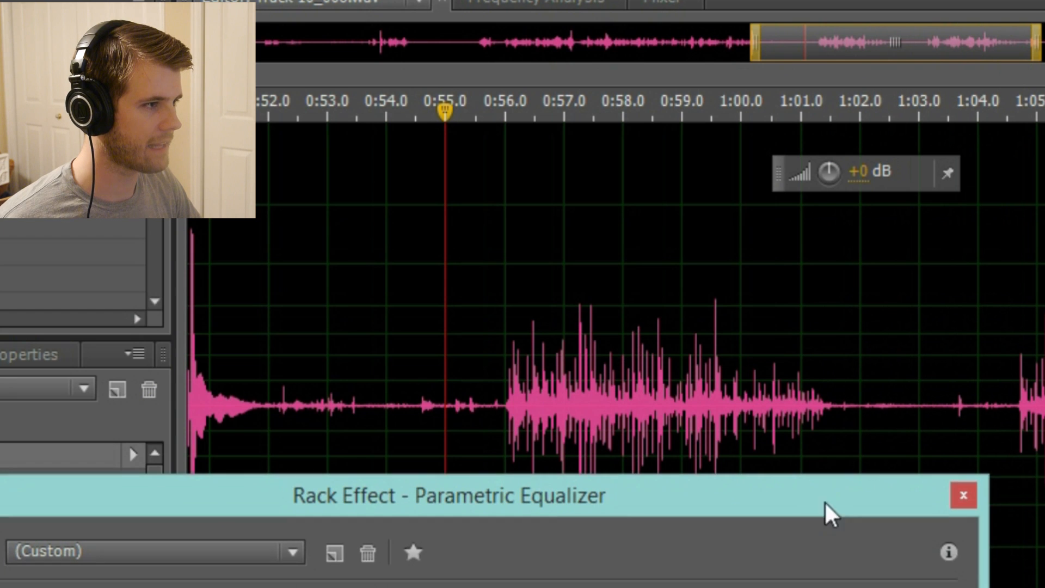
{"action": "left_click", "coordinate": [1024, 121]}
{"action": "left_click_drag", "start_coordinate": [793, 488], "coordinate": [780, 361]}
{"action": "left_click_drag", "start_coordinate": [776, 261], "coordinate": [774, 87]}
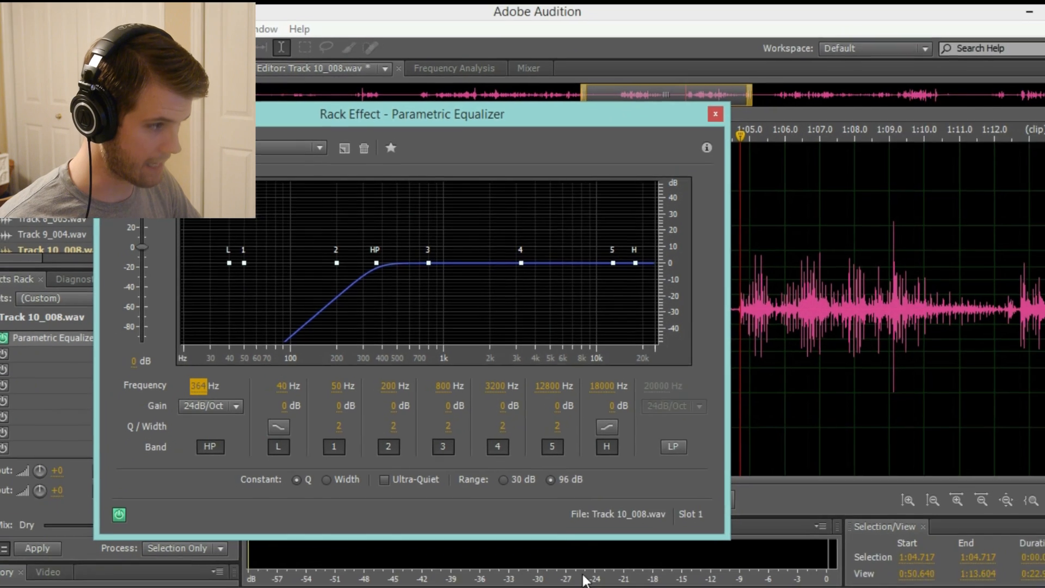
{"action": "key", "text": "space"}
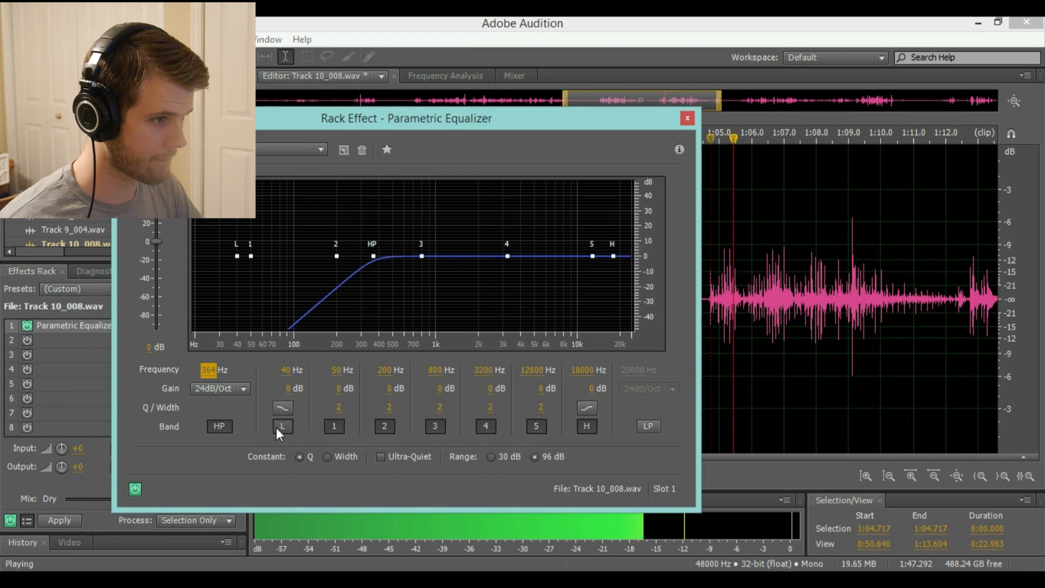
{"action": "mouse_move", "coordinate": [210, 373]}
{"action": "left_mouse_down"}
{"action": "mouse_move", "coordinate": [222, 370]}
{"action": "mouse_move", "coordinate": [205, 369]}
{"action": "left_mouse_up"}
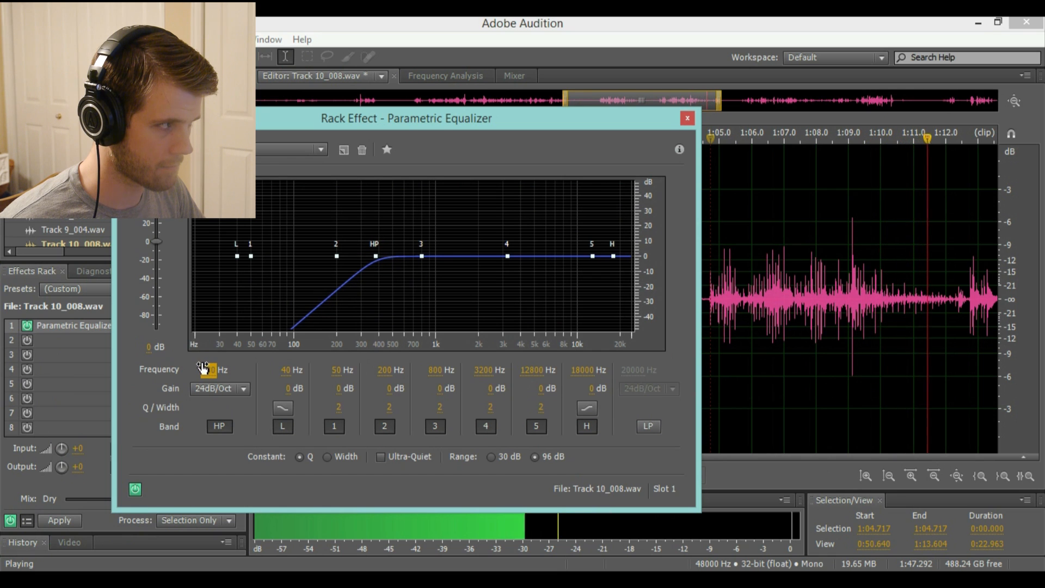
{"action": "key", "text": "space"}
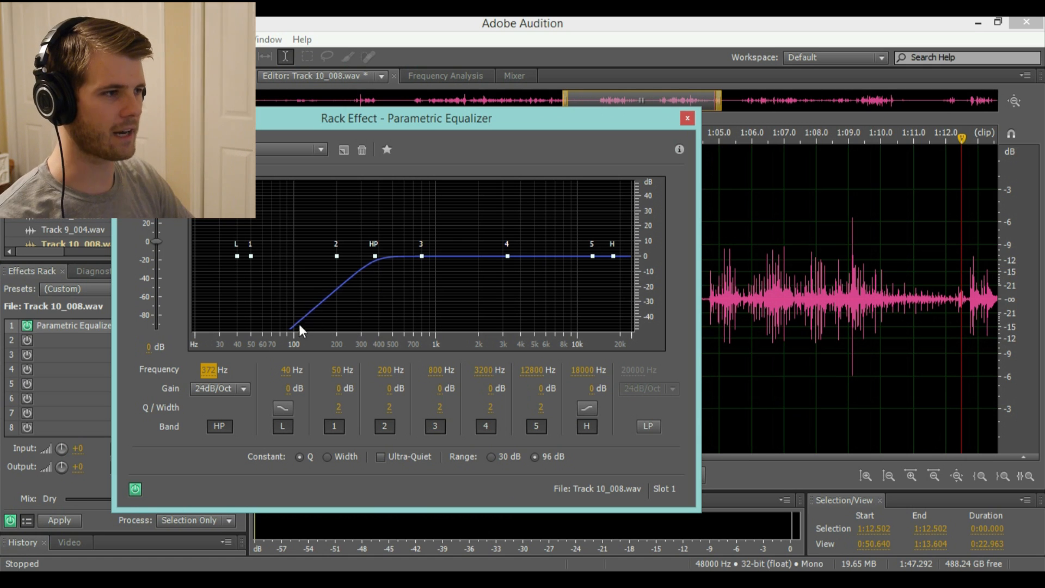
{"action": "left_click", "coordinate": [688, 118]}
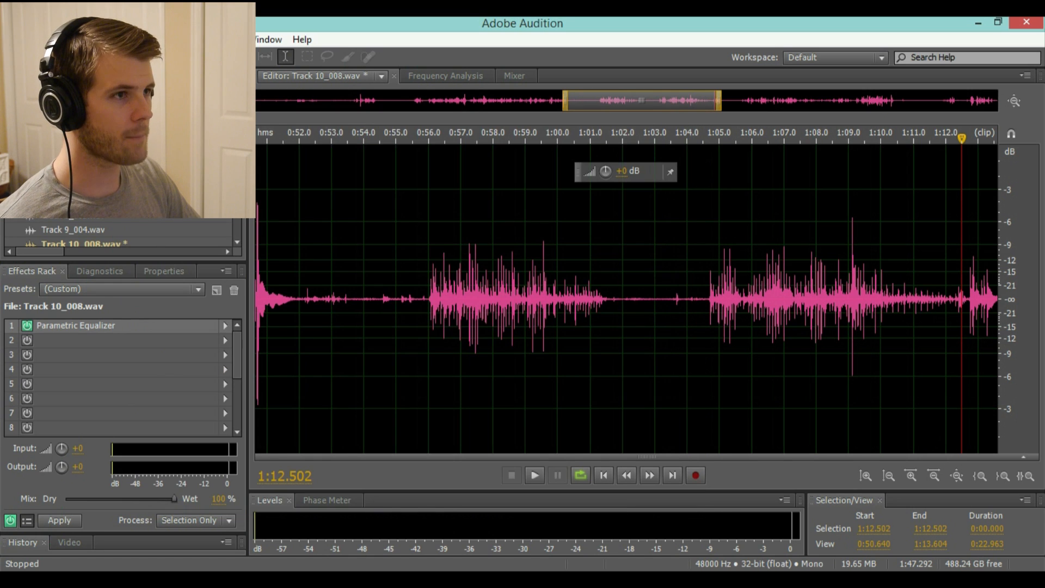
Return to the Winter Wonderland FOR VIDEO multitrack session and look over the vocal and mandolin tracks
{"action": "key", "text": "8"}
{"action": "scroll", "coordinate": [599, 305], "scroll_direction": "up", "scroll_amount": 5}
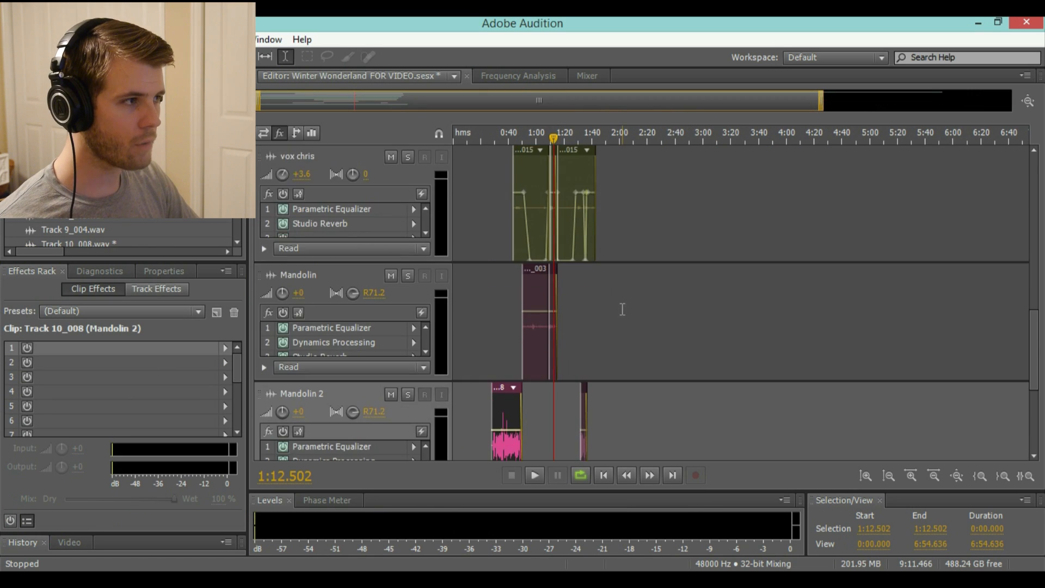
{"action": "scroll", "coordinate": [578, 322], "scroll_direction": "up", "scroll_amount": 3}
{"action": "scroll", "coordinate": [594, 303], "scroll_direction": "down", "scroll_amount": 3}
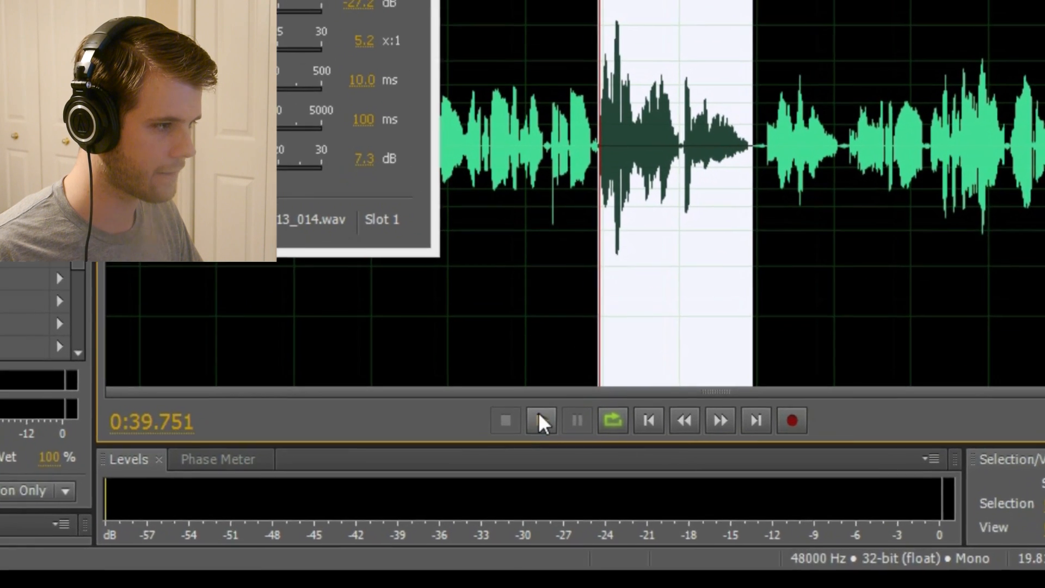
Play the selected passage of Track 13_014.wav, set its Single-band Compressor to ratio 4.9:1 and threshold -20.2 dB, and close the compressor
{"action": "left_click", "coordinate": [535, 476]}
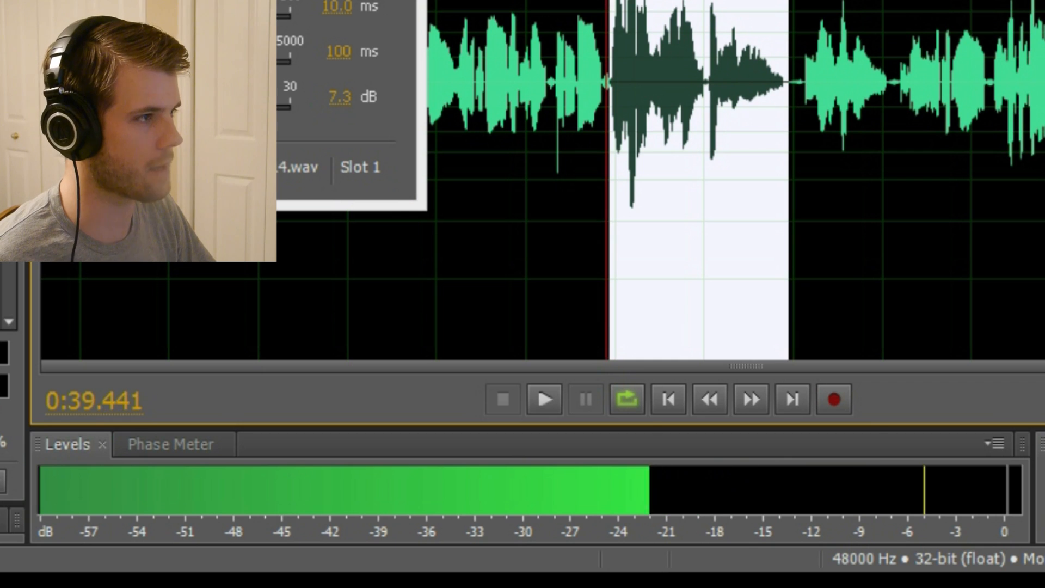
{"action": "left_click", "coordinate": [544, 400]}
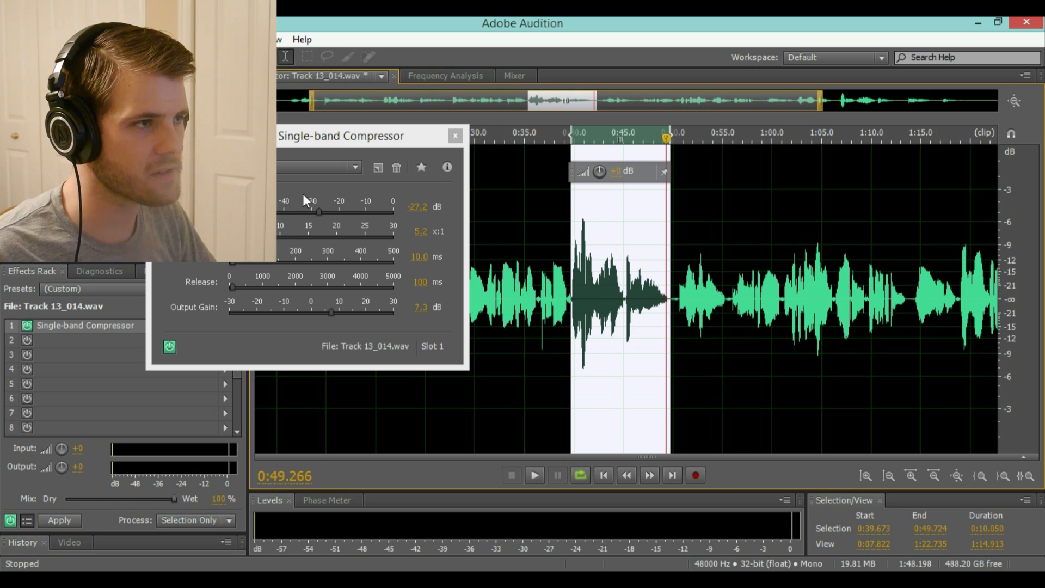
{"action": "left_click_drag", "start_coordinate": [252, 238], "coordinate": [254, 238]}
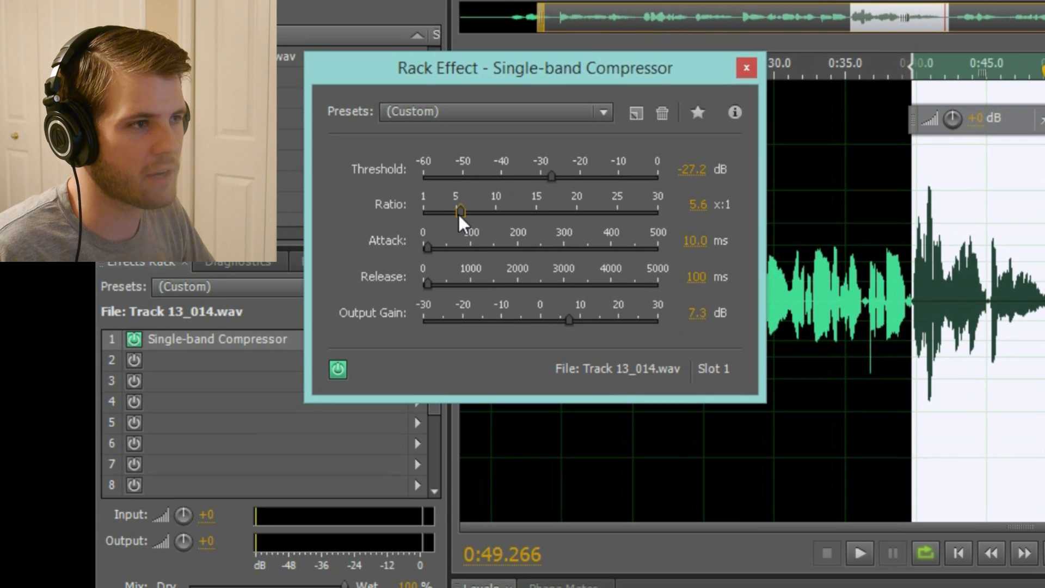
{"action": "left_click_drag", "start_coordinate": [458, 213], "coordinate": [453, 213]}
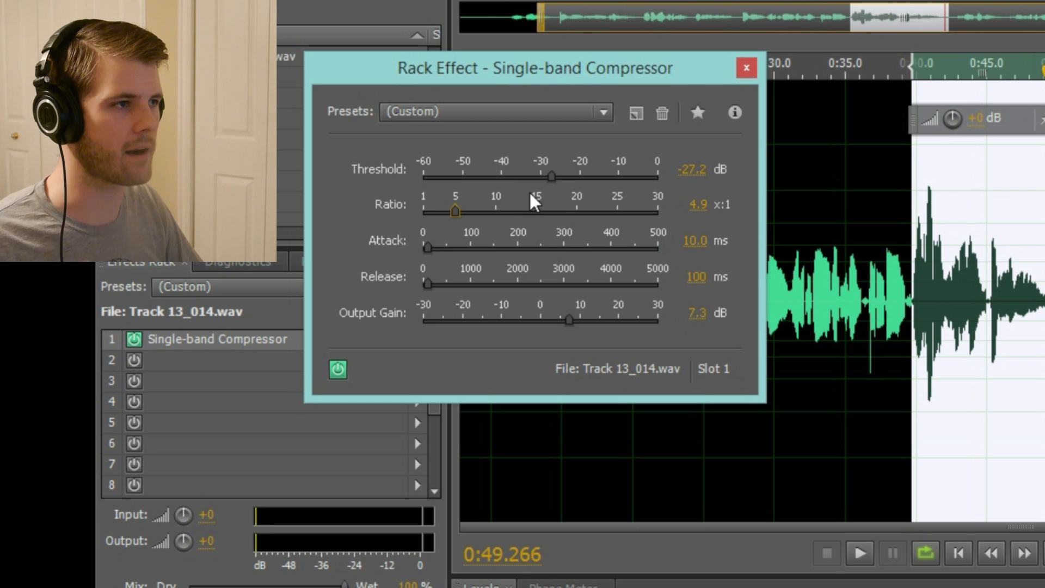
{"action": "left_click_drag", "start_coordinate": [550, 176], "coordinate": [616, 176]}
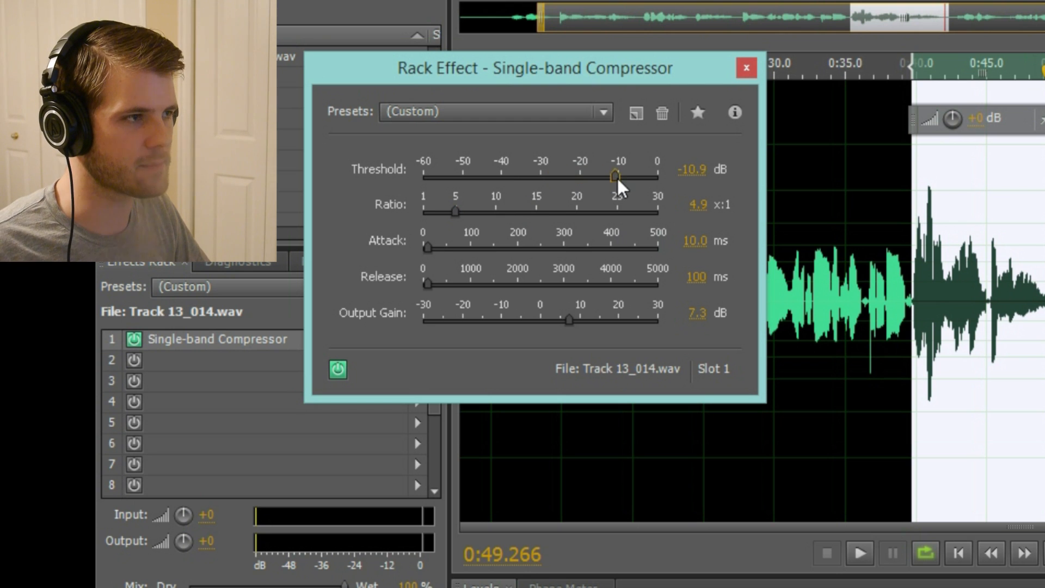
{"action": "left_click_drag", "start_coordinate": [541, 176], "coordinate": [581, 175]}
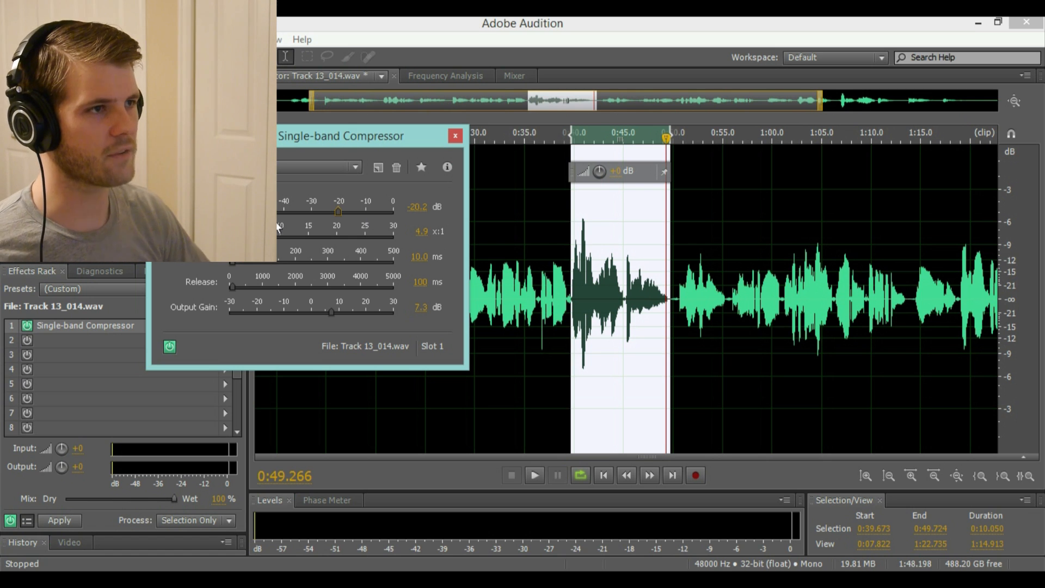
{"action": "left_click", "coordinate": [455, 134]}
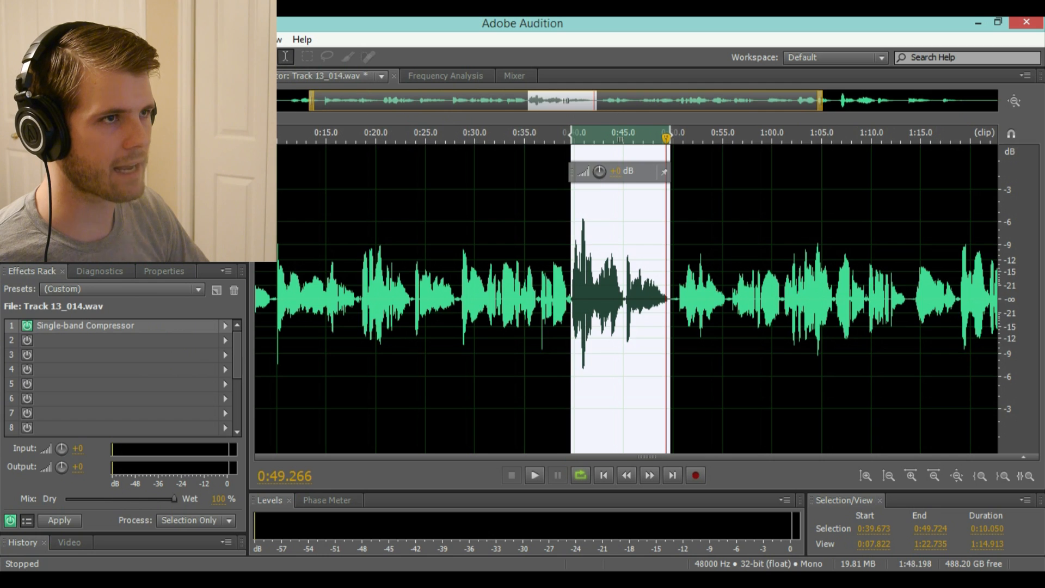
Switch from Track 13_014.wav back to the multitrack session and examine its tracks from Tamborine down to Mandolin 2
{"action": "left_click", "coordinate": [103, 56]}
{"action": "scroll", "coordinate": [589, 321], "scroll_direction": "down", "scroll_amount": 3}
{"action": "scroll", "coordinate": [581, 329], "scroll_direction": "up", "scroll_amount": 5}
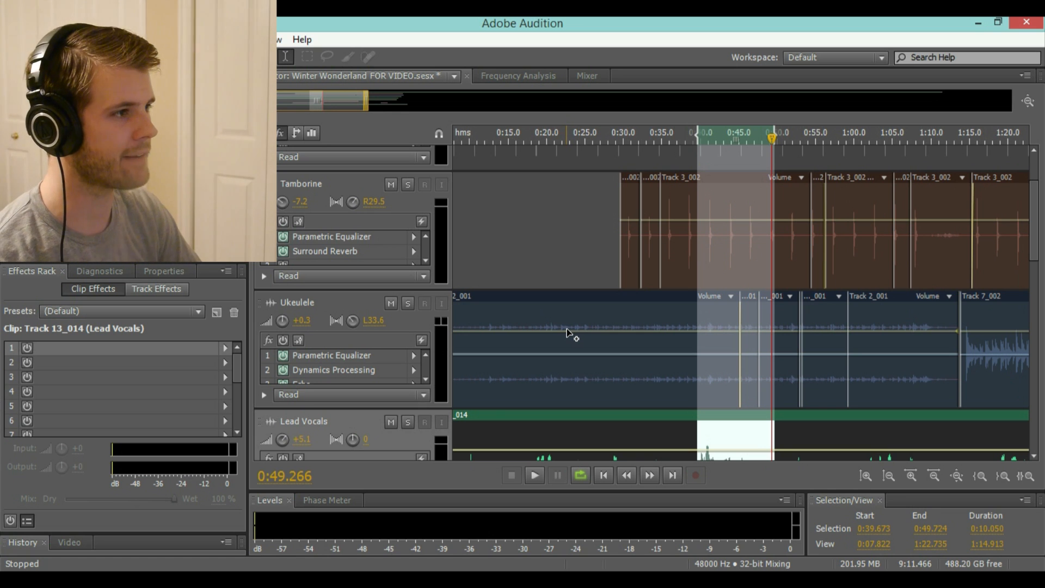
{"action": "scroll", "coordinate": [594, 308], "scroll_direction": "down", "scroll_amount": 10}
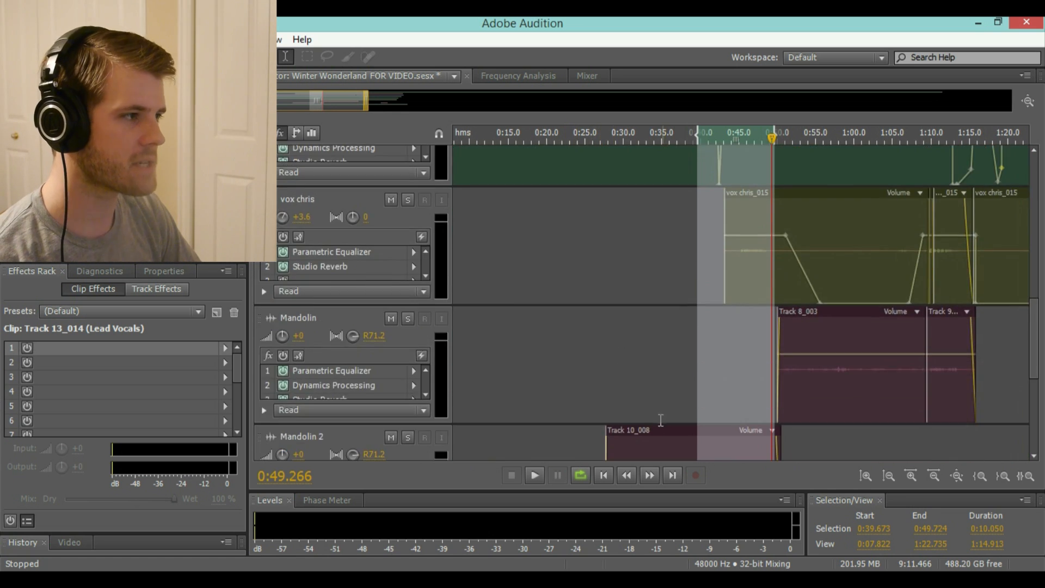
{"action": "scroll", "coordinate": [632, 400], "scroll_direction": "up", "scroll_amount": 5}
{"action": "scroll", "coordinate": [654, 411], "scroll_direction": "down", "scroll_amount": 5}
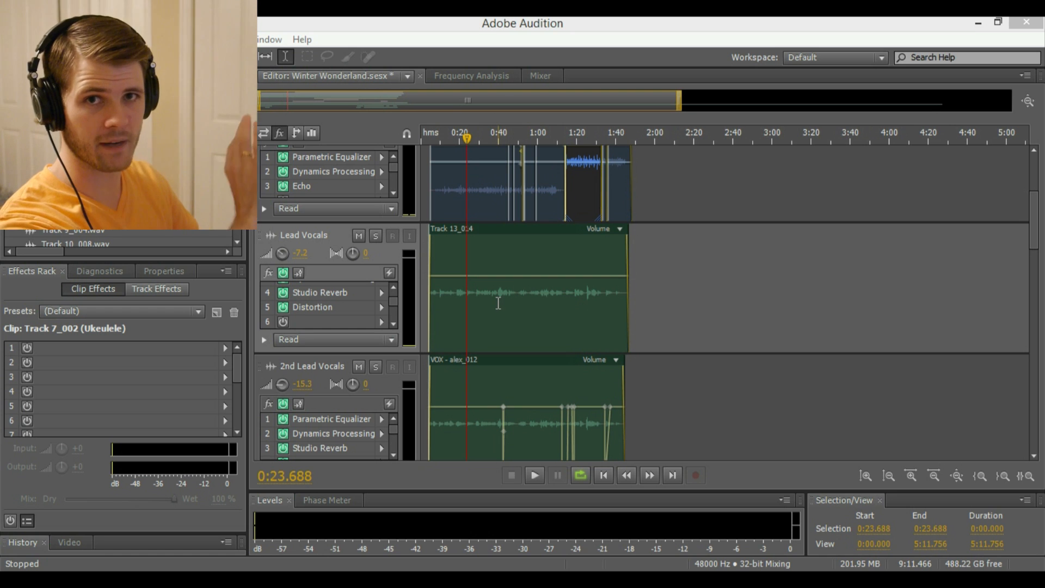
Select the Lead Vocals clip and play the session from 0:29.448, bypassing that track's Studio Reverb during playback for comparison
{"action": "left_click", "coordinate": [448, 273]}
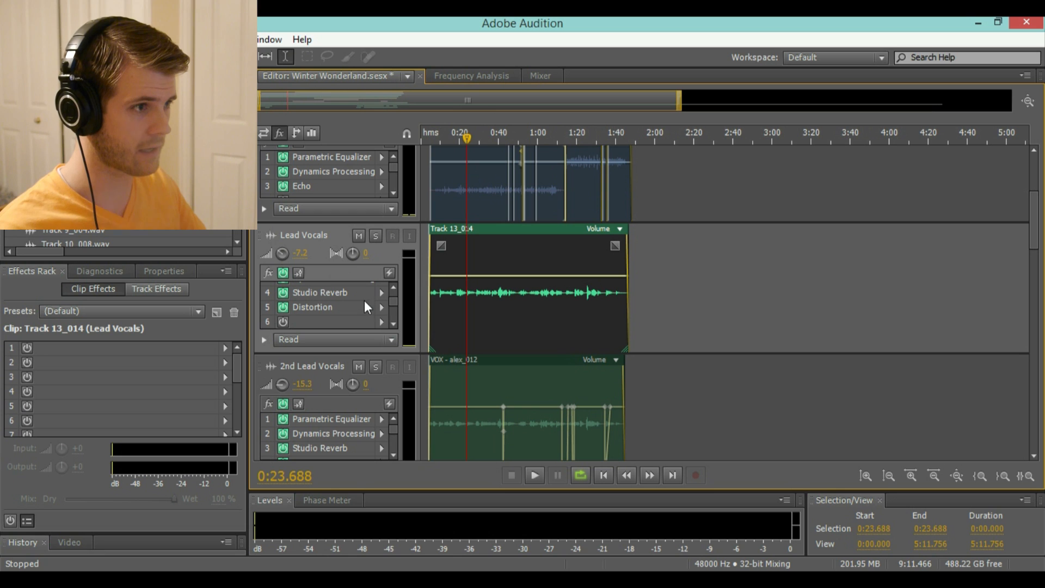
{"action": "left_click", "coordinate": [477, 141]}
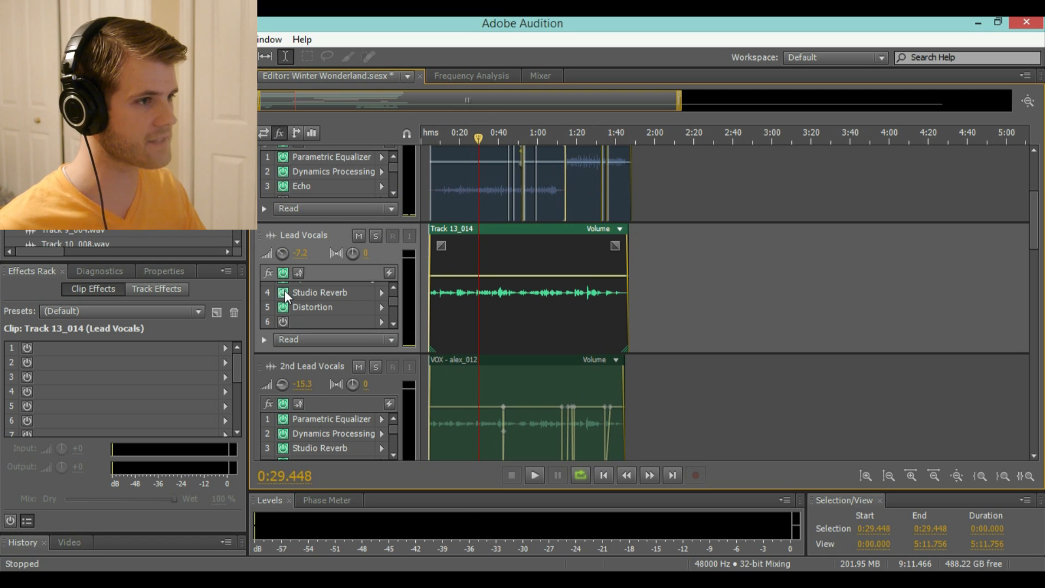
{"action": "key", "text": "space"}
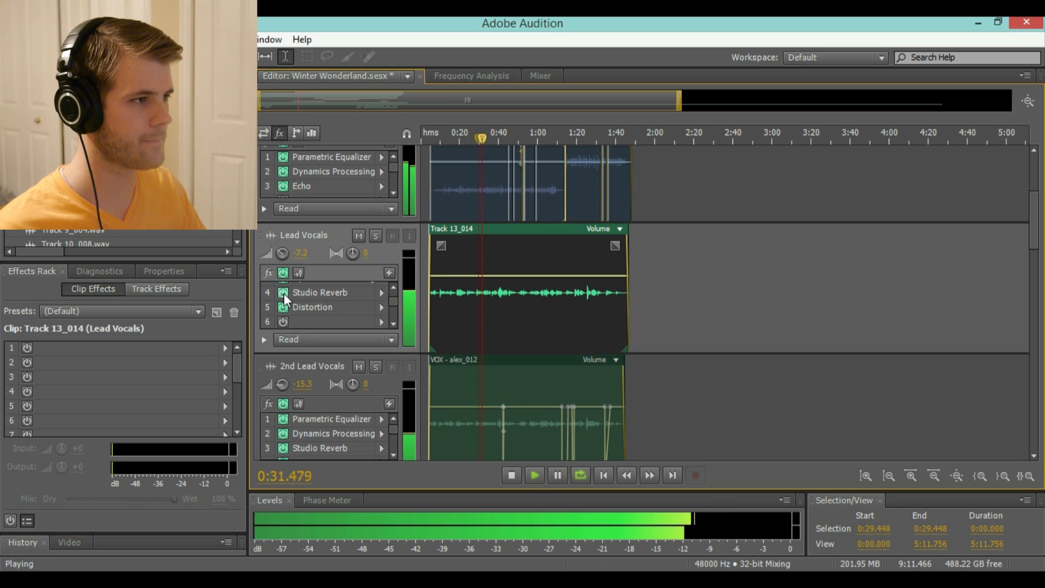
{"action": "key", "text": "space"}
{"action": "key", "text": "space"}
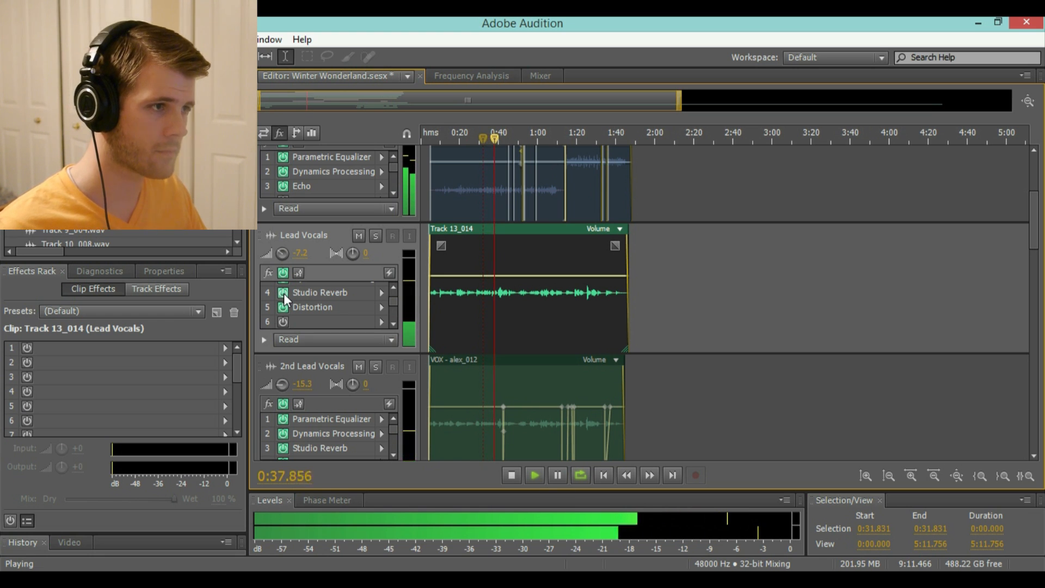
{"action": "left_click", "coordinate": [283, 293]}
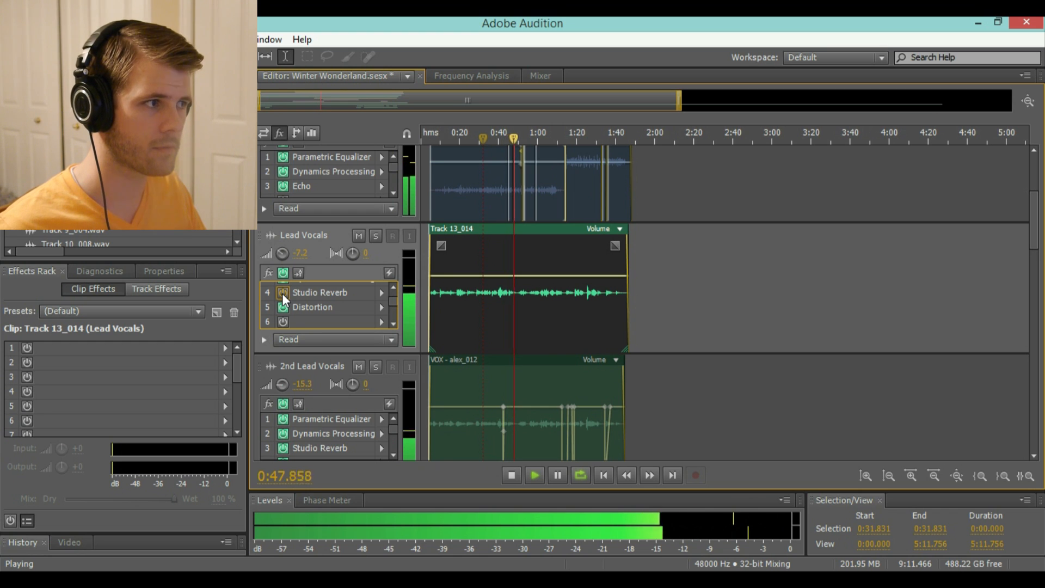
{"action": "key", "text": "space"}
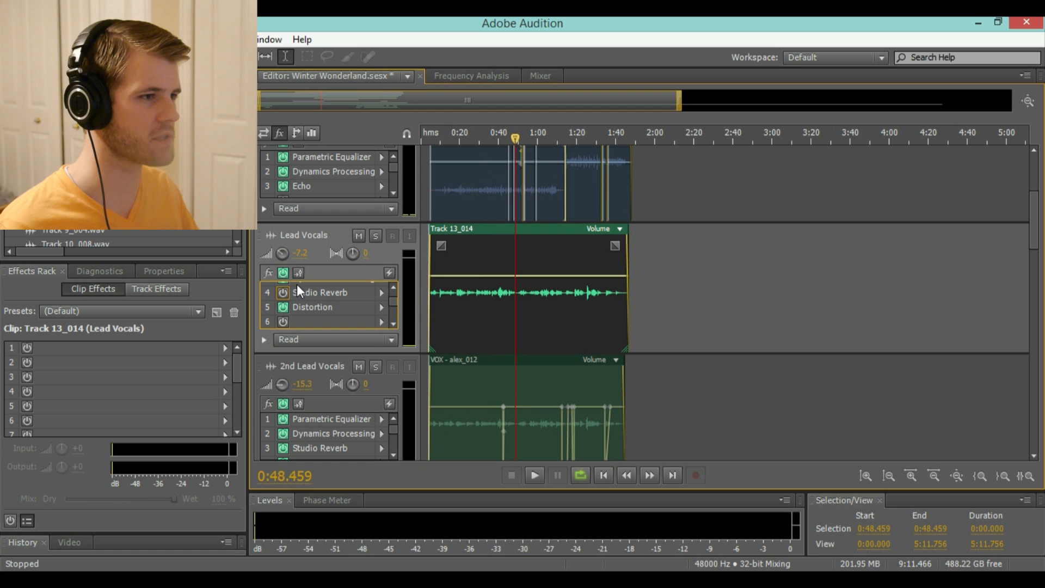
Open the Lead Vocals clip Track 13_014 for waveform editing and add Studio Reverb to its first effects slot with the Vocal Reverb (small) preset
{"action": "left_click", "coordinate": [489, 135]}
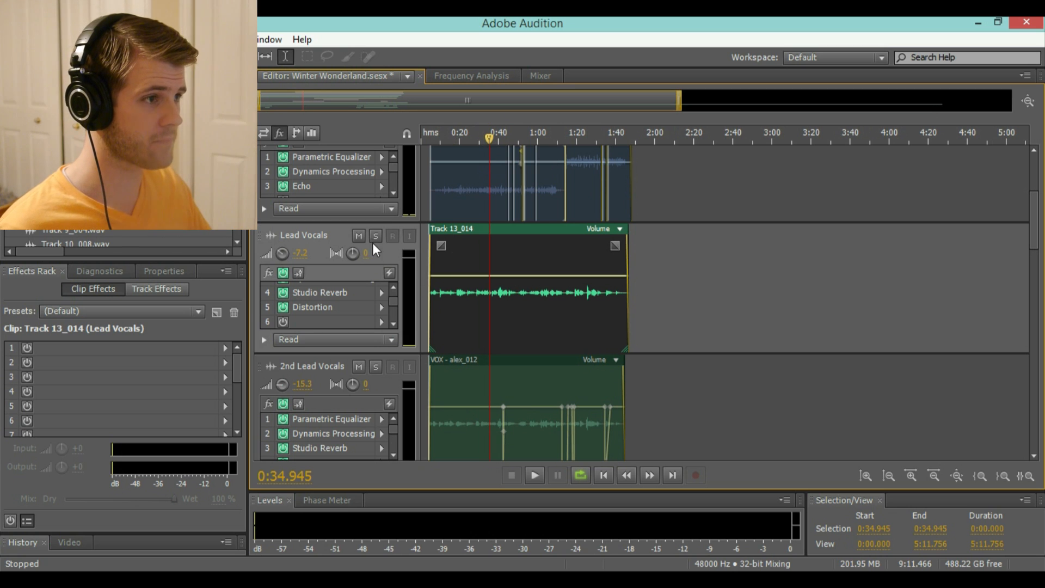
{"action": "double_click", "coordinate": [522, 259]}
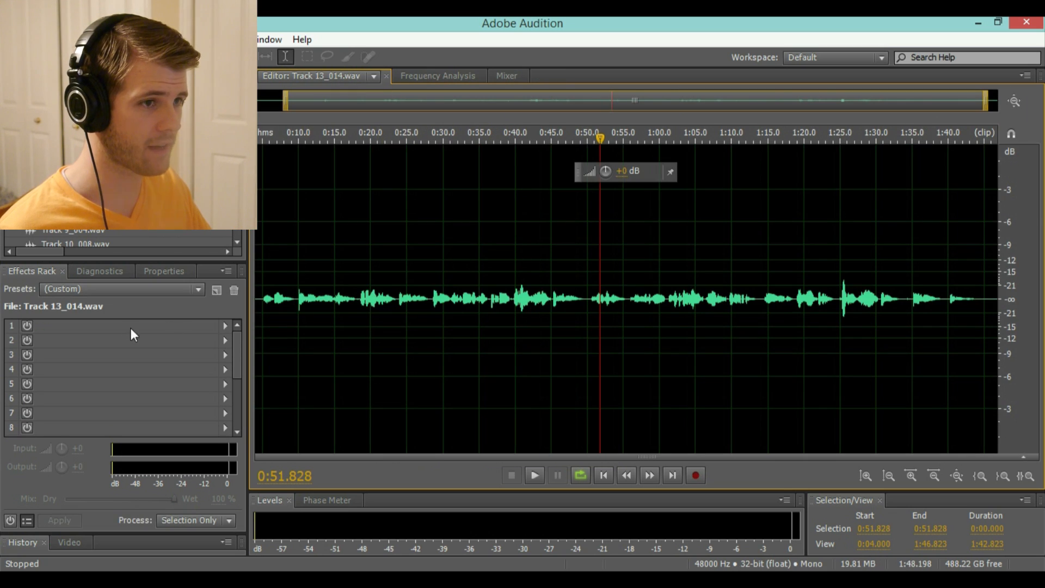
{"action": "left_click", "coordinate": [223, 329]}
{"action": "mouse_move", "coordinate": [293, 479]}
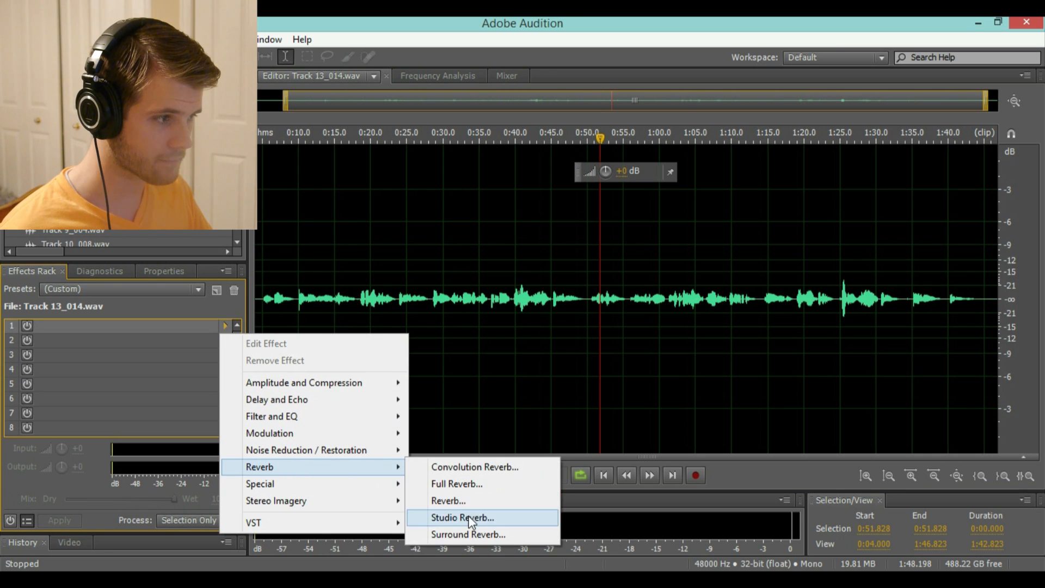
{"action": "left_click", "coordinate": [452, 518]}
{"action": "left_click_drag", "start_coordinate": [599, 123], "coordinate": [281, 94]}
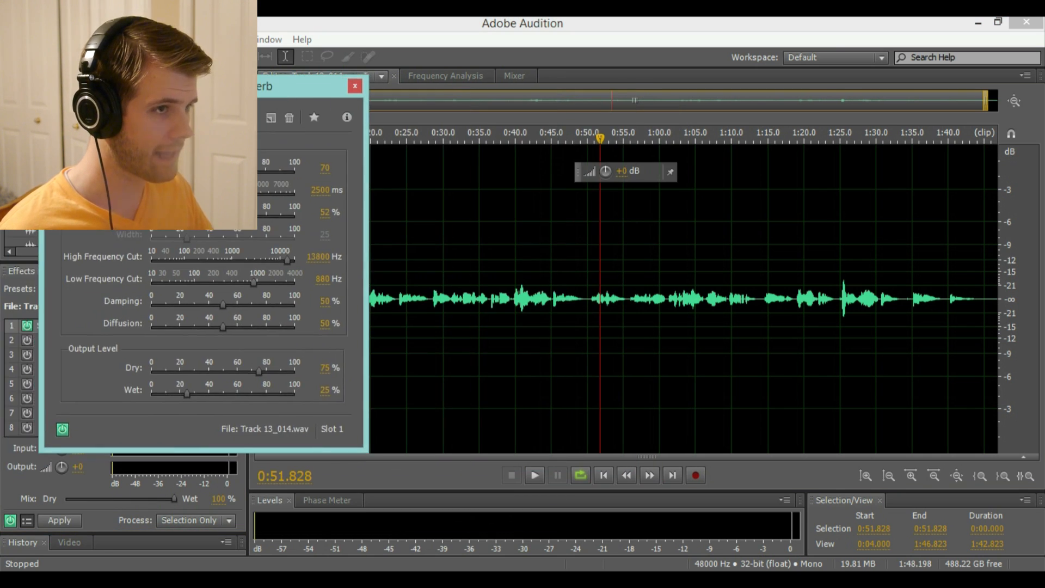
{"action": "left_click", "coordinate": [248, 117]}
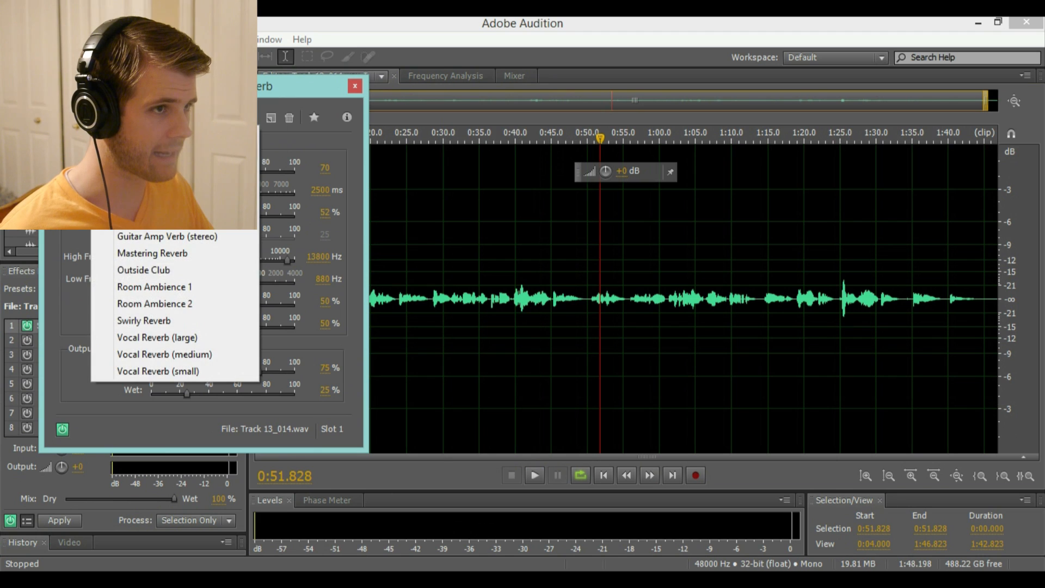
{"action": "left_click", "coordinate": [149, 371]}
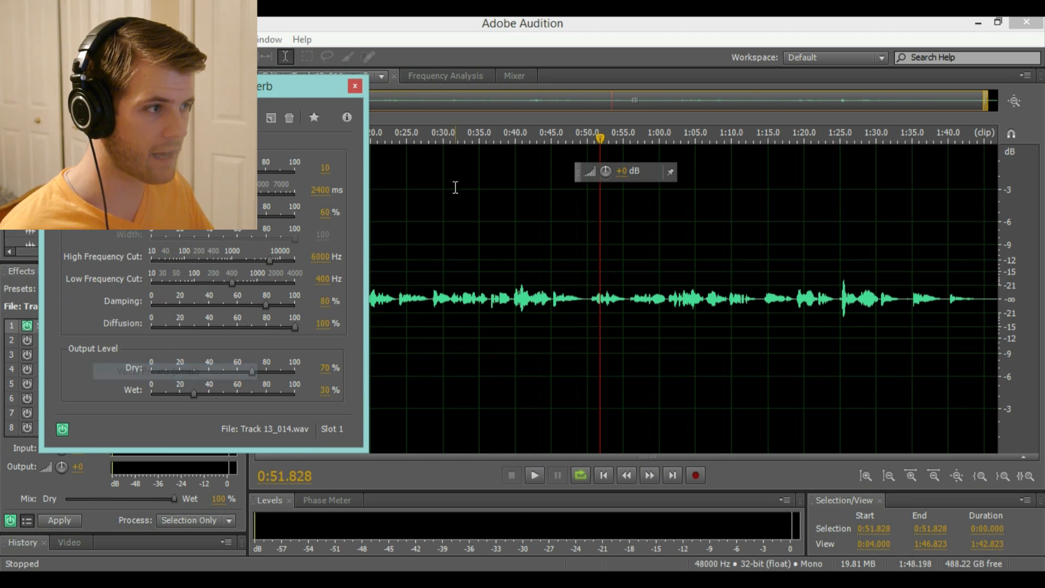
Set the reverb to 100% dry and 0% wet, raise wet to 77.7% during playback from 0:29.679, and lower it to 47.3% after stopping
{"action": "left_click", "coordinate": [461, 139]}
{"action": "key", "text": "space"}
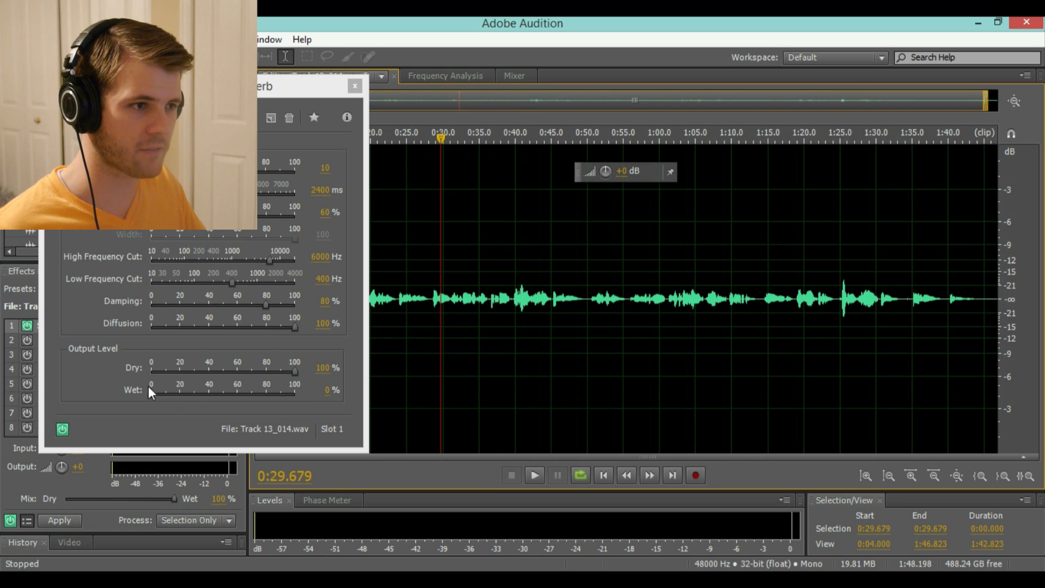
{"action": "key", "text": "space"}
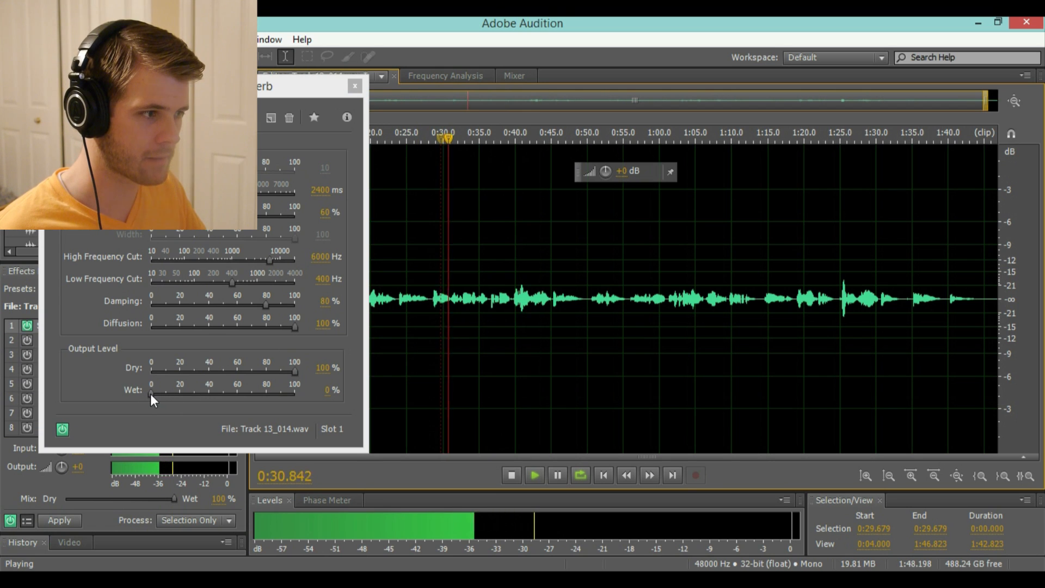
{"action": "left_click_drag", "start_coordinate": [150, 394], "coordinate": [262, 403]}
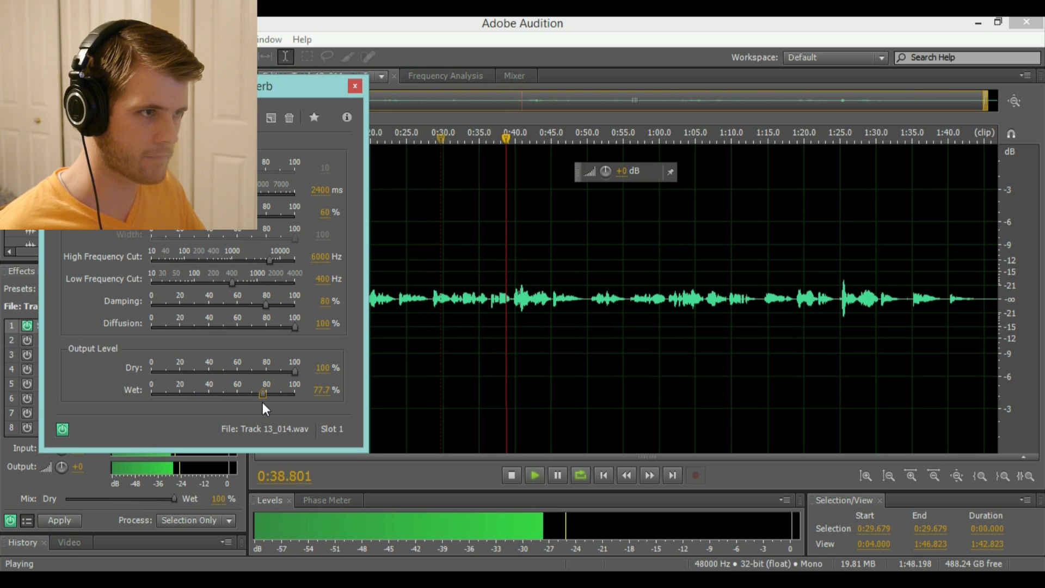
{"action": "key", "text": "space"}
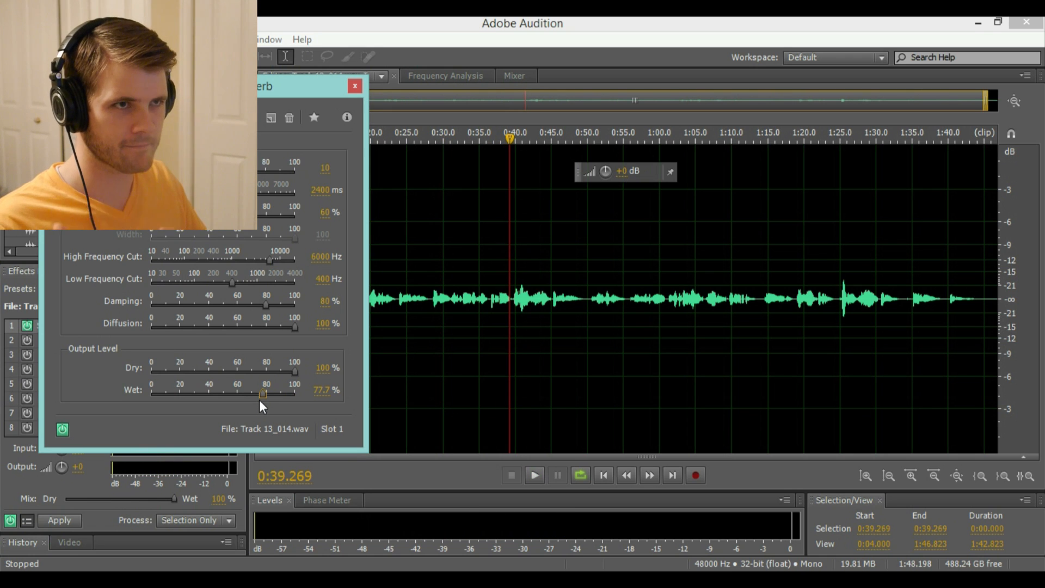
{"action": "left_click_drag", "start_coordinate": [263, 393], "coordinate": [210, 393]}
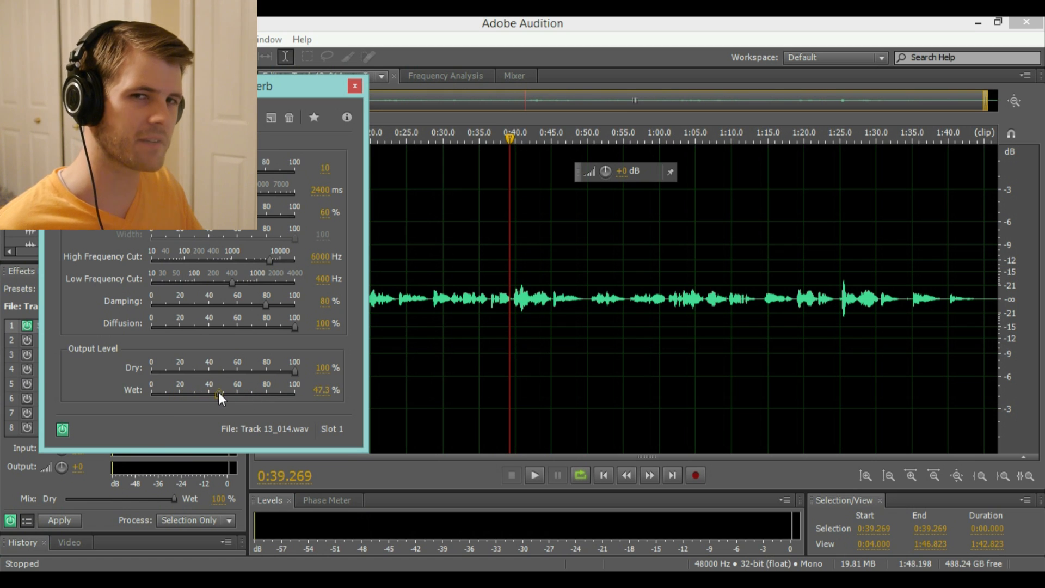
Lower the clip reverb to 79.3% dry and 22.3% wet during playback from 0:39.269, stop playback and close the reverb settings
{"action": "key", "text": "space"}
{"action": "left_click_drag", "start_coordinate": [192, 393], "coordinate": [185, 393]}
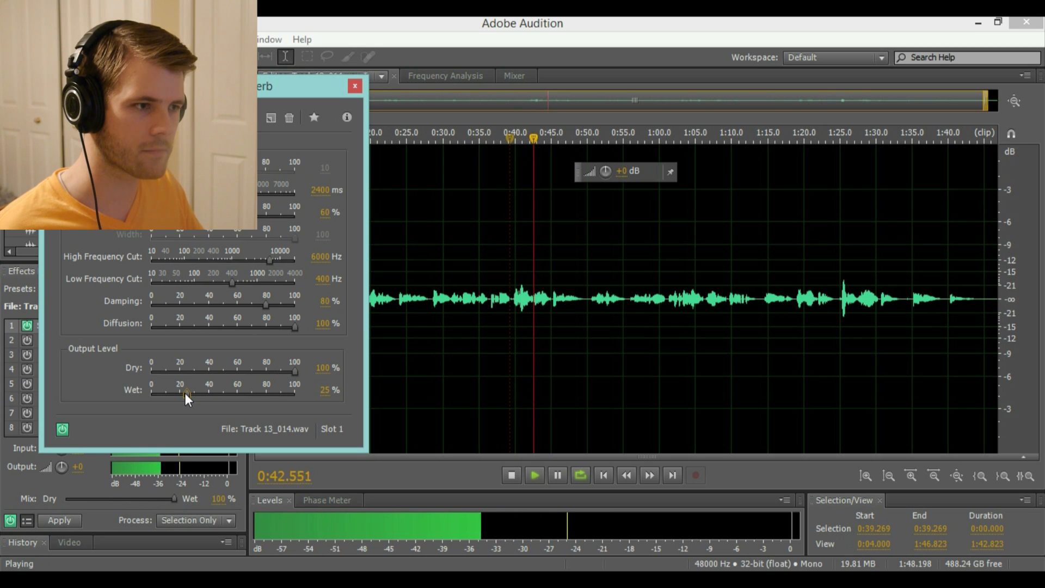
{"action": "left_click_drag", "start_coordinate": [293, 373], "coordinate": [263, 374]}
{"action": "left_click_drag", "start_coordinate": [188, 393], "coordinate": [182, 393]}
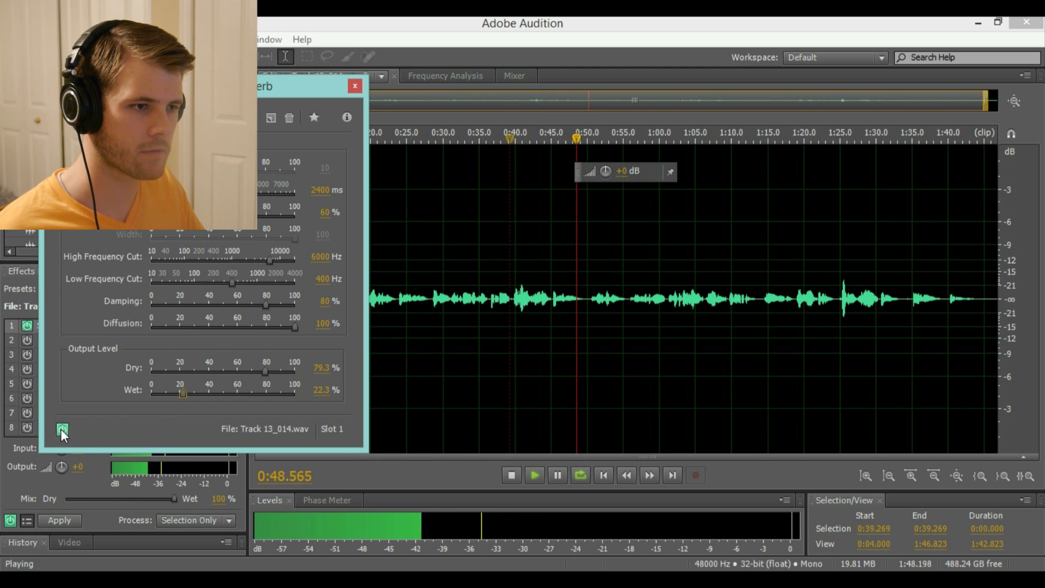
{"action": "key", "text": "space"}
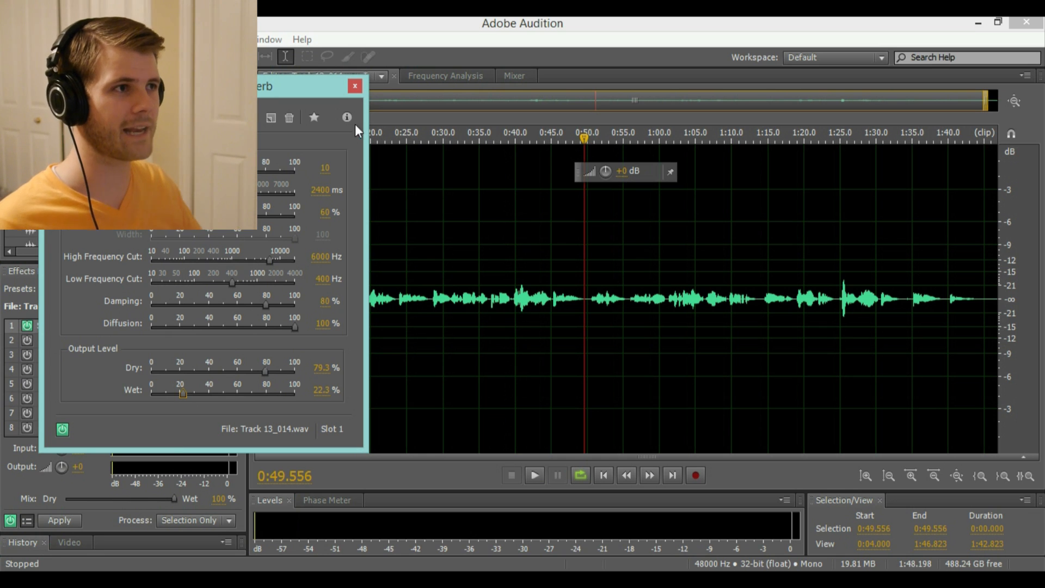
{"action": "left_click", "coordinate": [355, 87]}
Return to the Winter Wonderland multitrack session and play a short passage from 0:28.270
{"action": "key", "text": "0"}
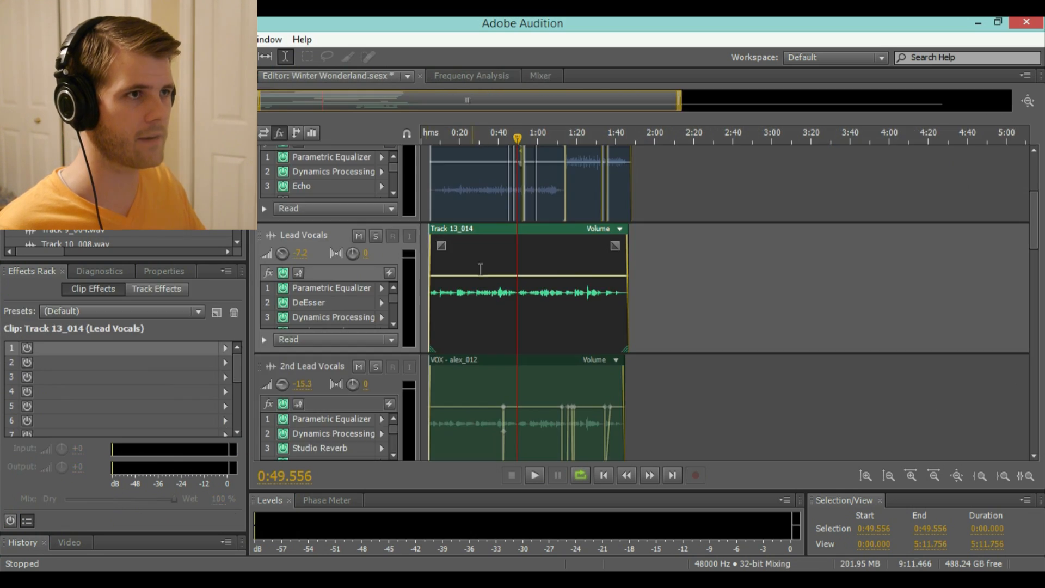
{"action": "left_click", "coordinate": [476, 139]}
{"action": "key", "text": "space"}
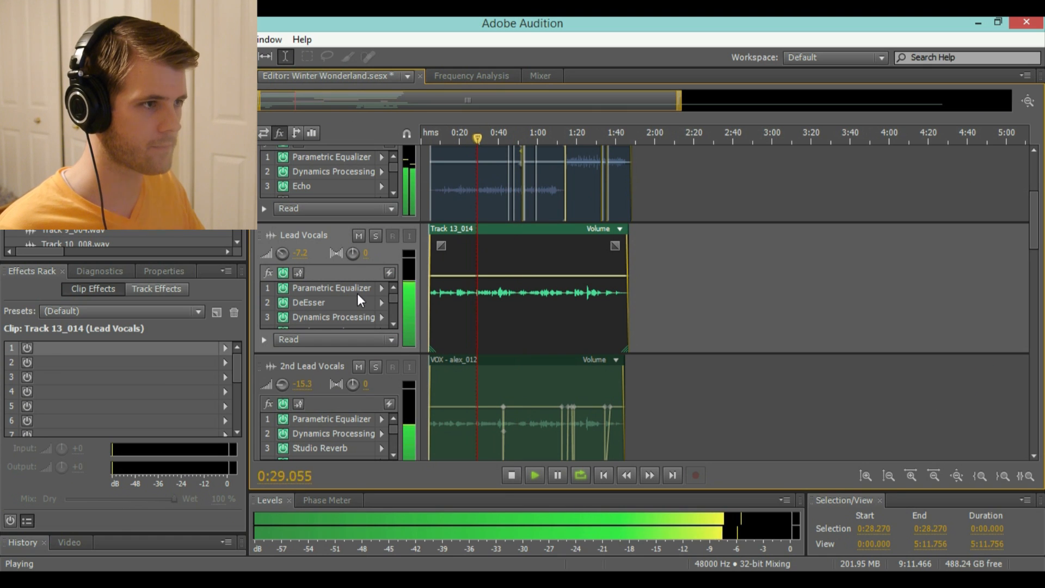
{"action": "key", "text": "space"}
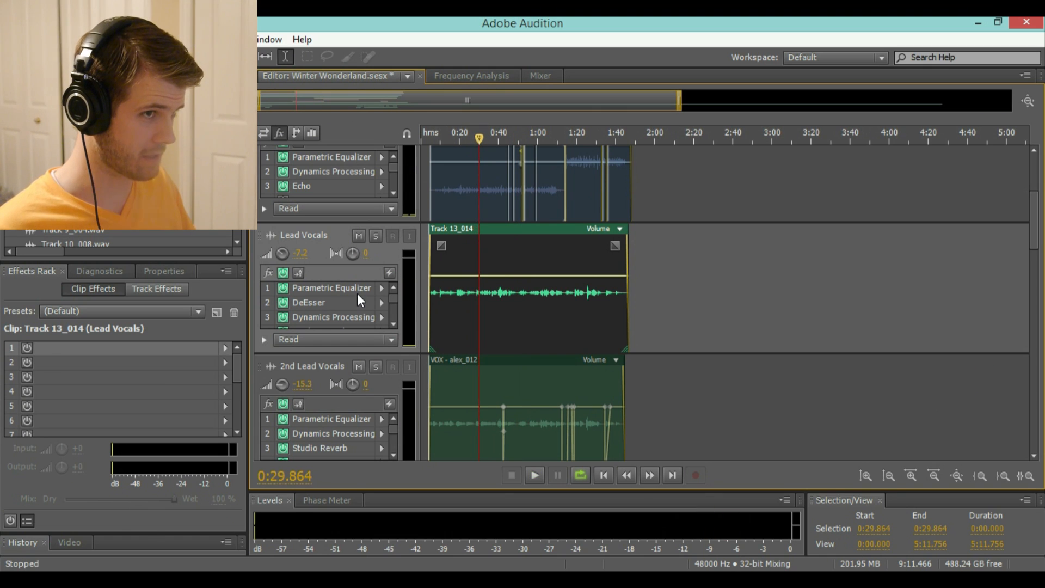
Resume session playback from 0:29.864 and switch the Lead Vocals track's Studio Reverb off and back on to compare the sound
{"action": "key", "text": "space"}
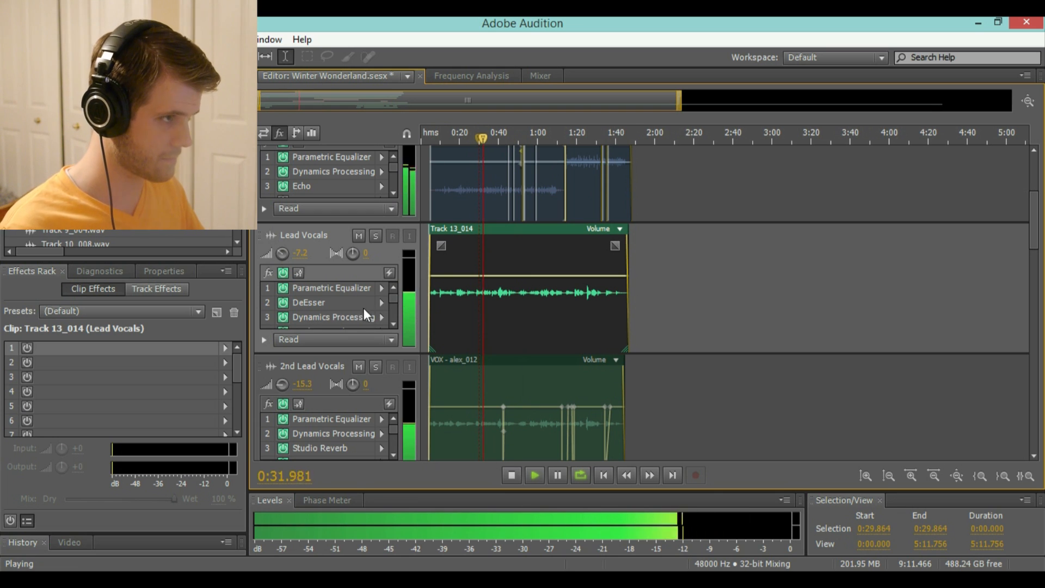
{"action": "left_click", "coordinate": [392, 323]}
{"action": "left_click", "coordinate": [392, 323]}
{"action": "left_click", "coordinate": [283, 302]}
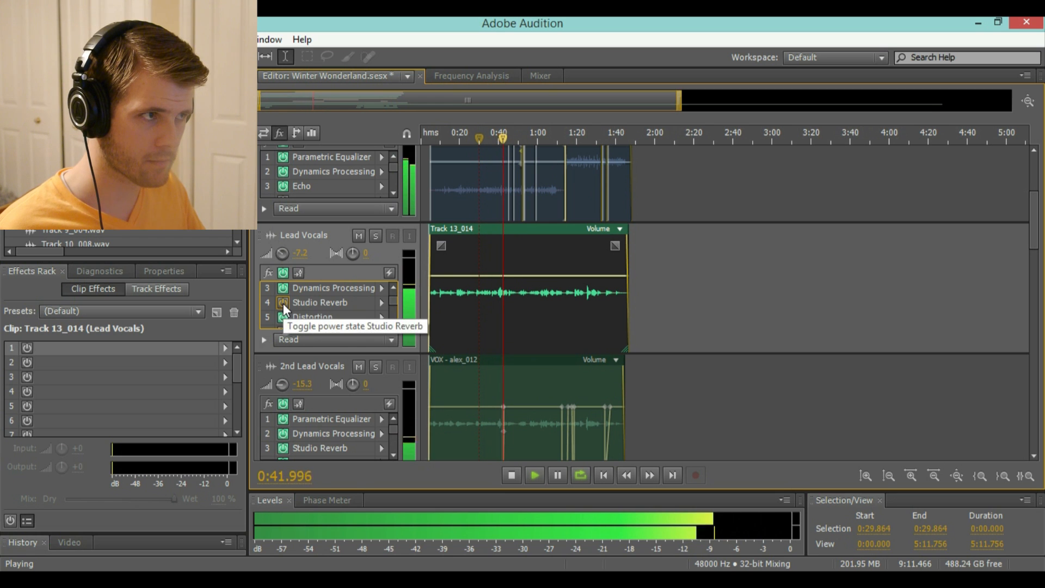
{"action": "left_click", "coordinate": [283, 303]}
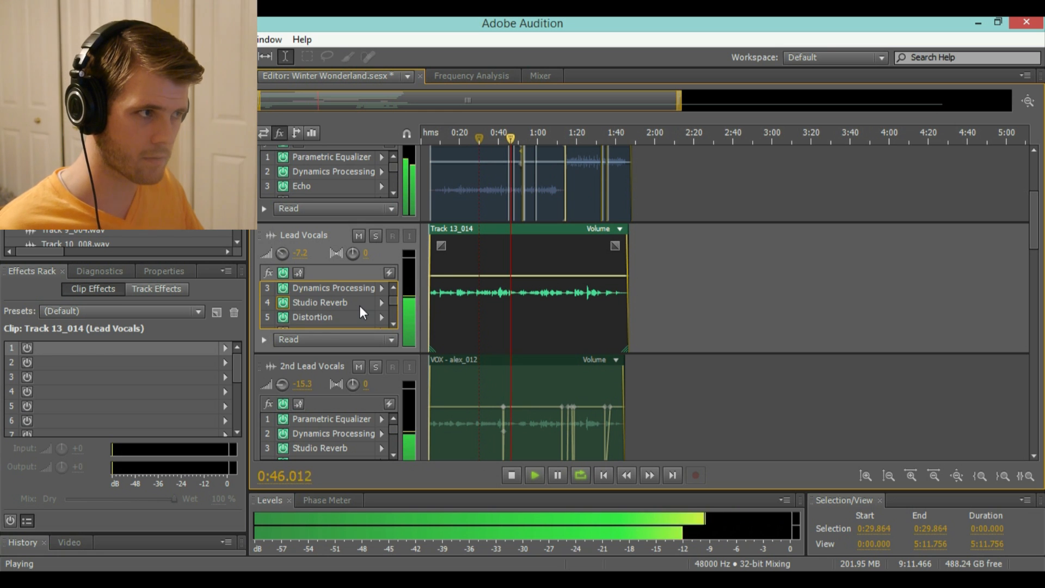
{"action": "key", "text": "space"}
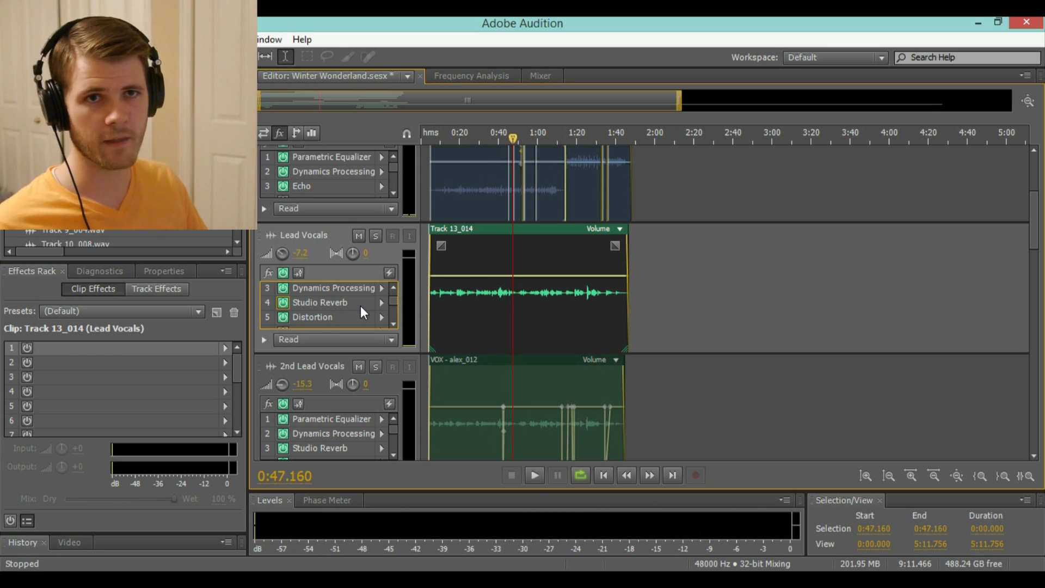
Find the Master track below the other session tracks and open its slot 3 Mastering effect for editing
{"action": "scroll", "coordinate": [669, 259], "scroll_direction": "down", "scroll_amount": 5}
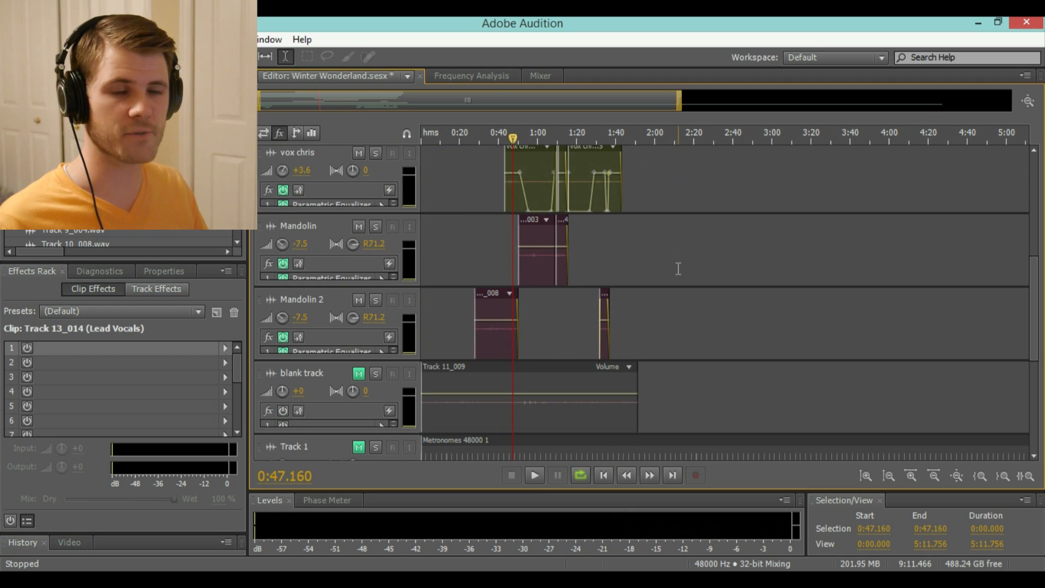
{"action": "scroll", "coordinate": [649, 299], "scroll_direction": "up", "scroll_amount": 5}
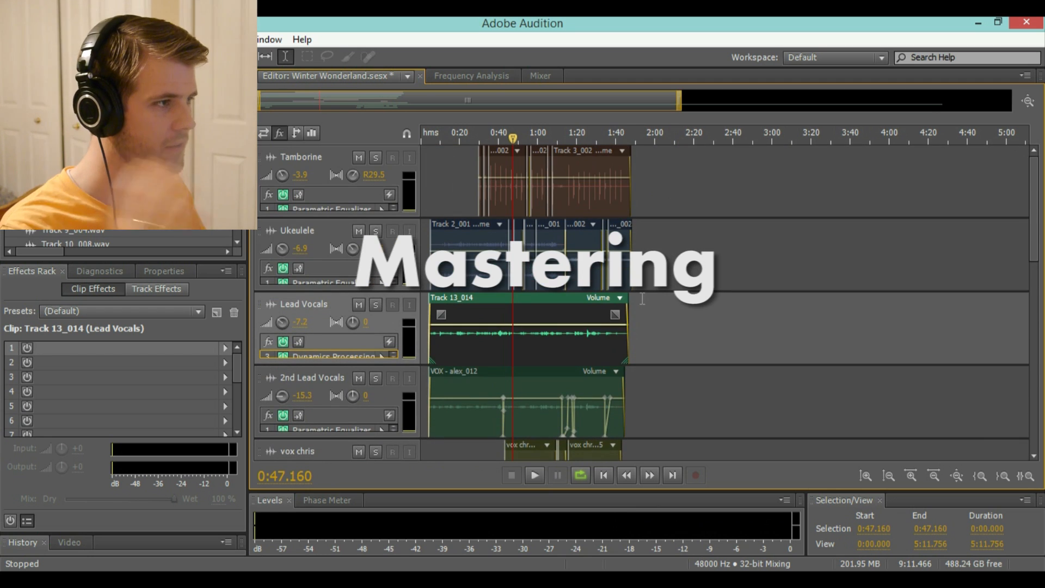
{"action": "scroll", "coordinate": [652, 299], "scroll_direction": "down", "scroll_amount": 10}
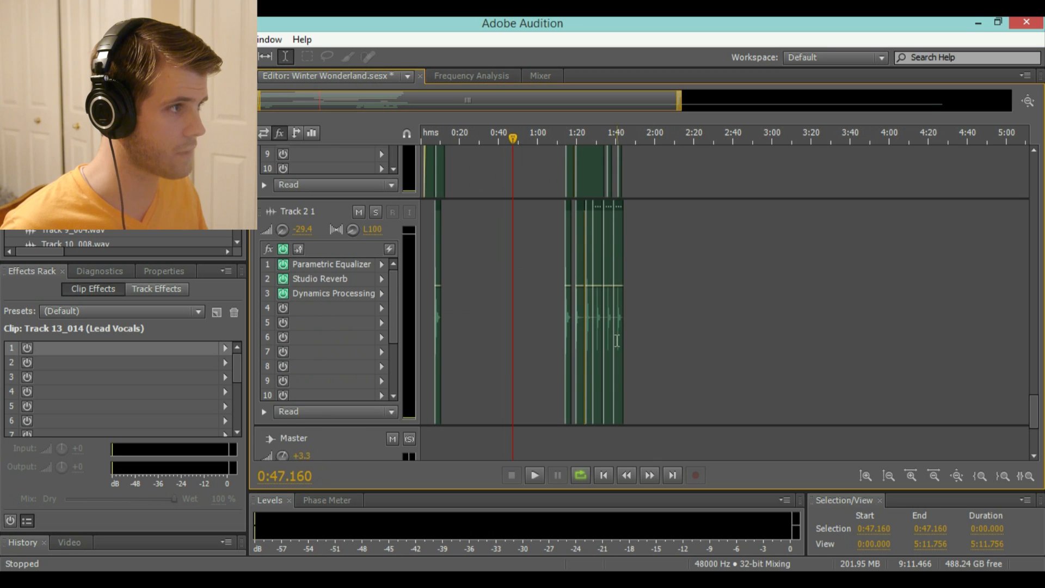
{"action": "scroll", "coordinate": [562, 301], "scroll_direction": "up", "scroll_amount": 3}
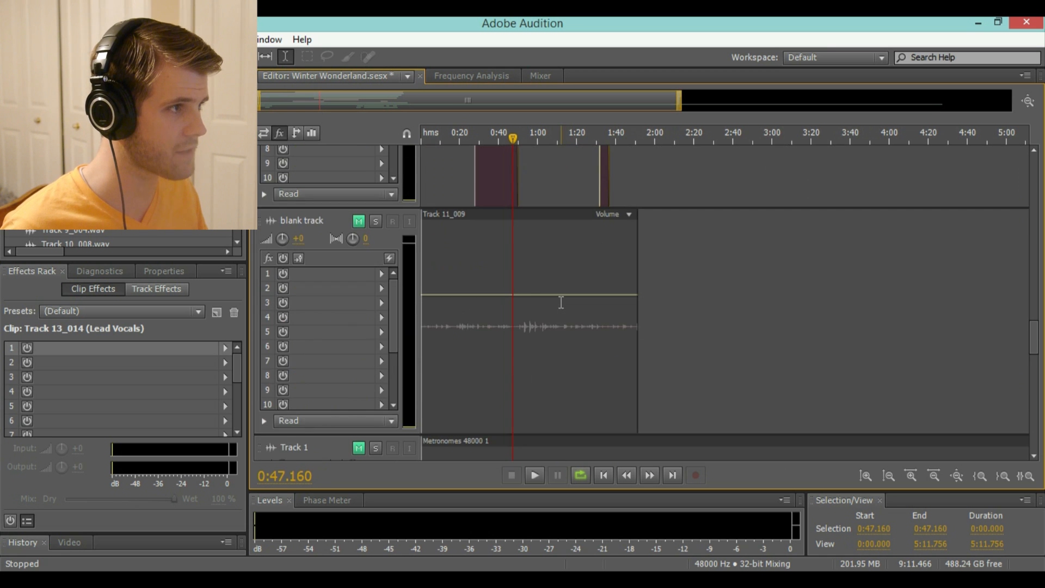
{"action": "scroll", "coordinate": [341, 279], "scroll_direction": "down", "scroll_amount": 2}
{"action": "scroll", "coordinate": [340, 279], "scroll_direction": "down", "scroll_amount": 5}
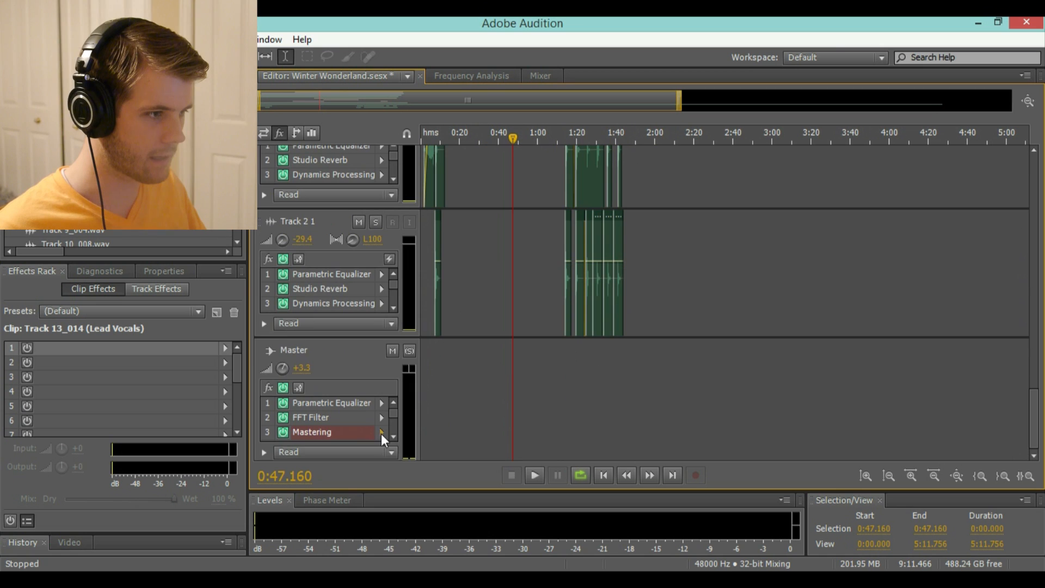
{"action": "left_click", "coordinate": [382, 432]}
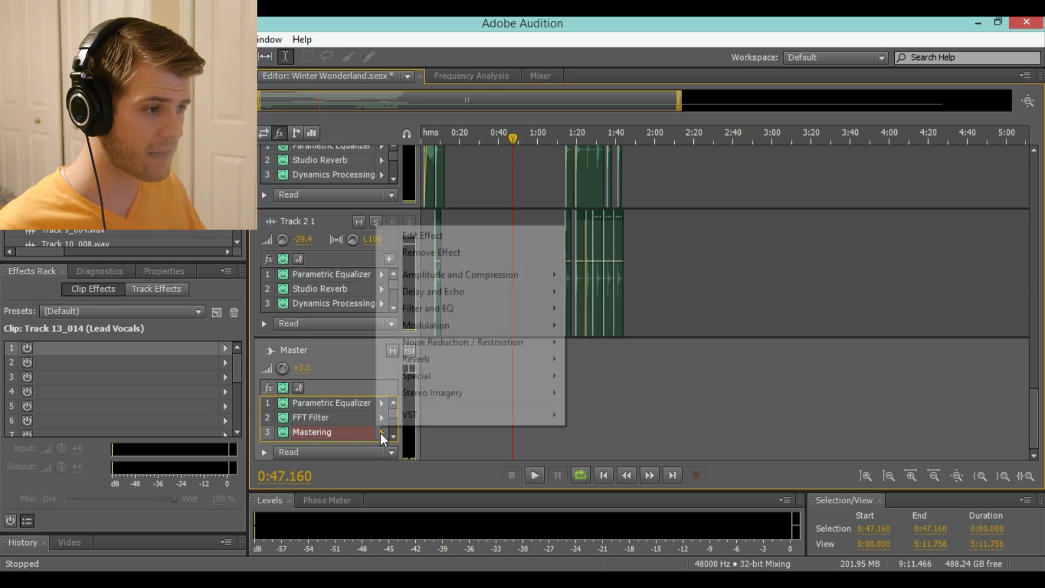
{"action": "left_click", "coordinate": [423, 235]}
Move the Mastering window clear of the timeline and play from 1:12.638, comparing the mix with the effect bypassed and enabled
{"action": "left_click_drag", "start_coordinate": [531, 126], "coordinate": [388, 125]}
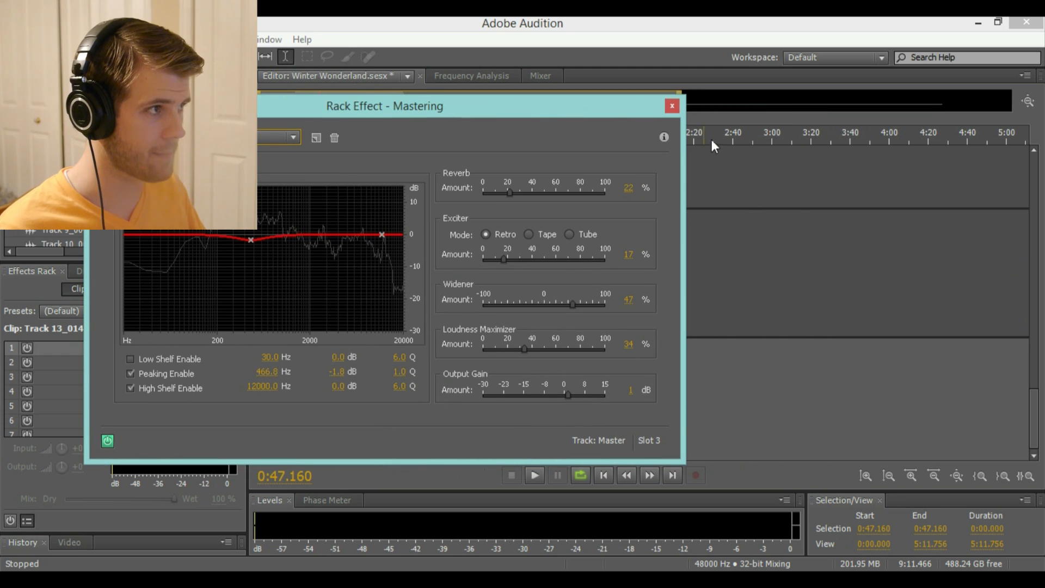
{"action": "left_click_drag", "start_coordinate": [684, 156], "coordinate": [630, 156]}
{"action": "left_click_drag", "start_coordinate": [502, 109], "coordinate": [418, 96]}
{"action": "left_click_drag", "start_coordinate": [328, 102], "coordinate": [293, 100]}
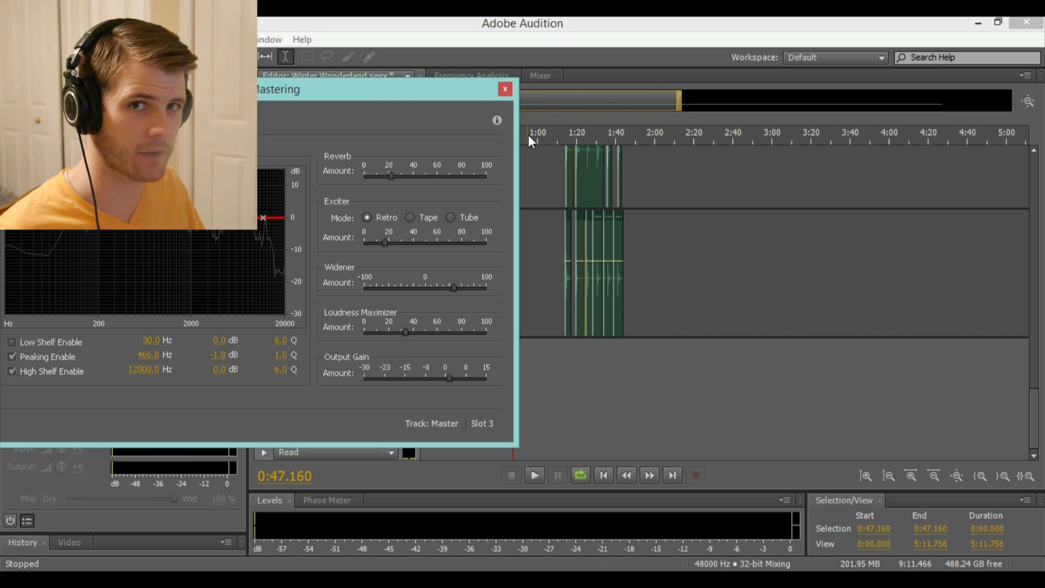
{"action": "left_click", "coordinate": [563, 139]}
{"action": "left_click", "coordinate": [563, 139]}
{"action": "key", "text": "space"}
{"action": "left_click_drag", "start_coordinate": [419, 89], "coordinate": [610, 87]}
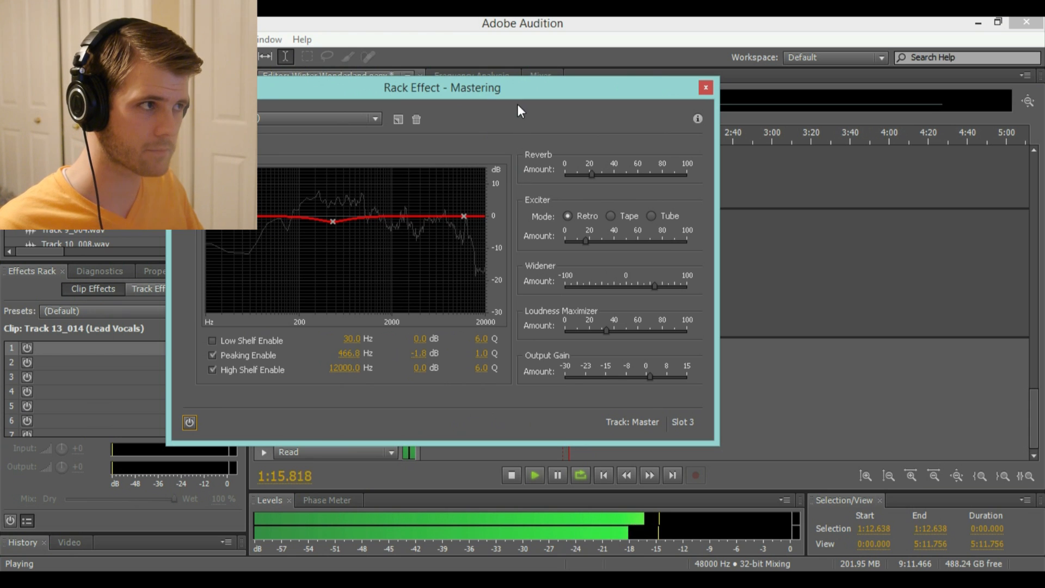
{"action": "left_click", "coordinate": [187, 422]}
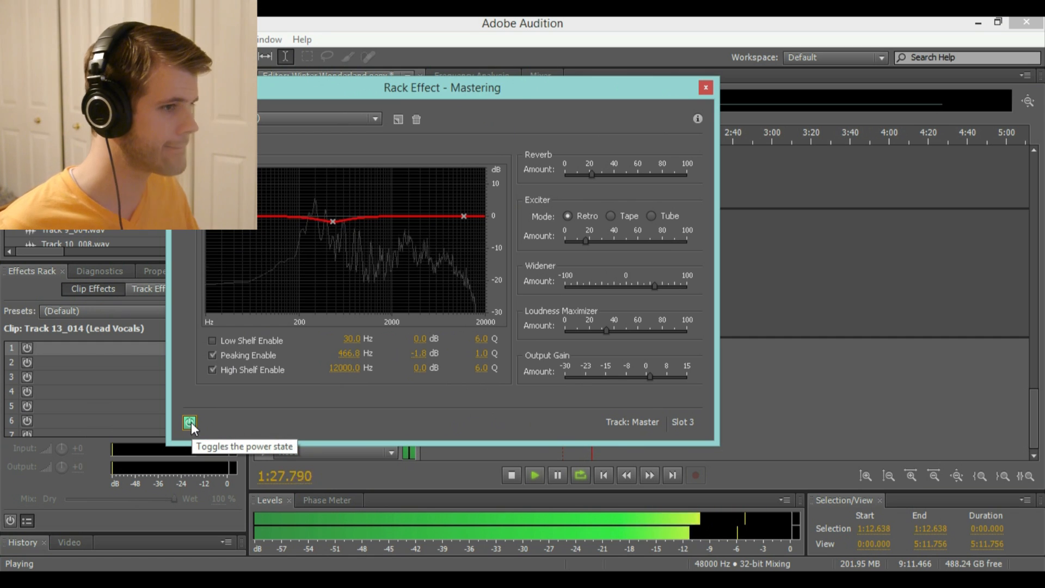
{"action": "left_click", "coordinate": [190, 423]}
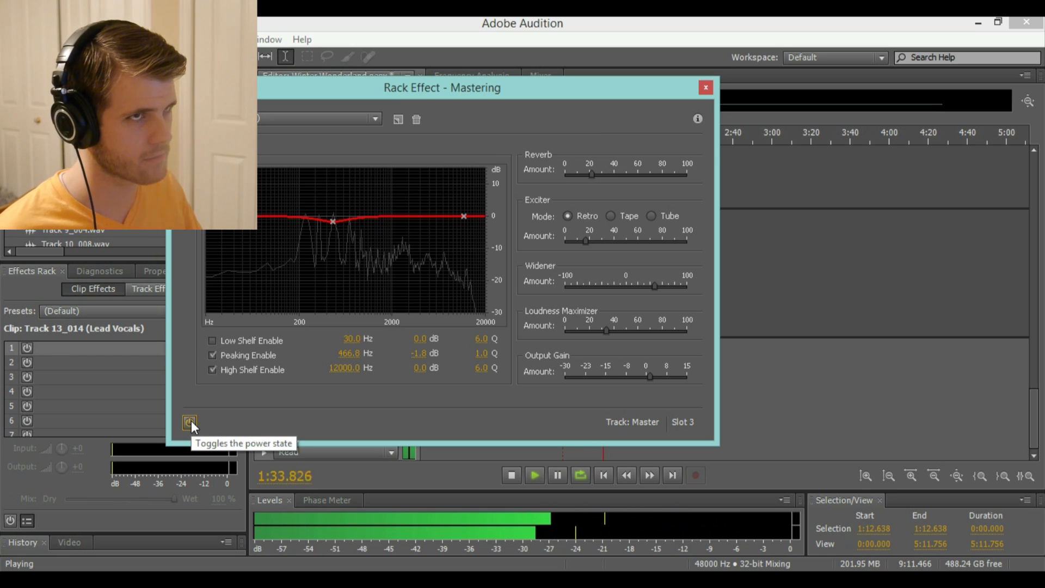
{"action": "left_click", "coordinate": [190, 422]}
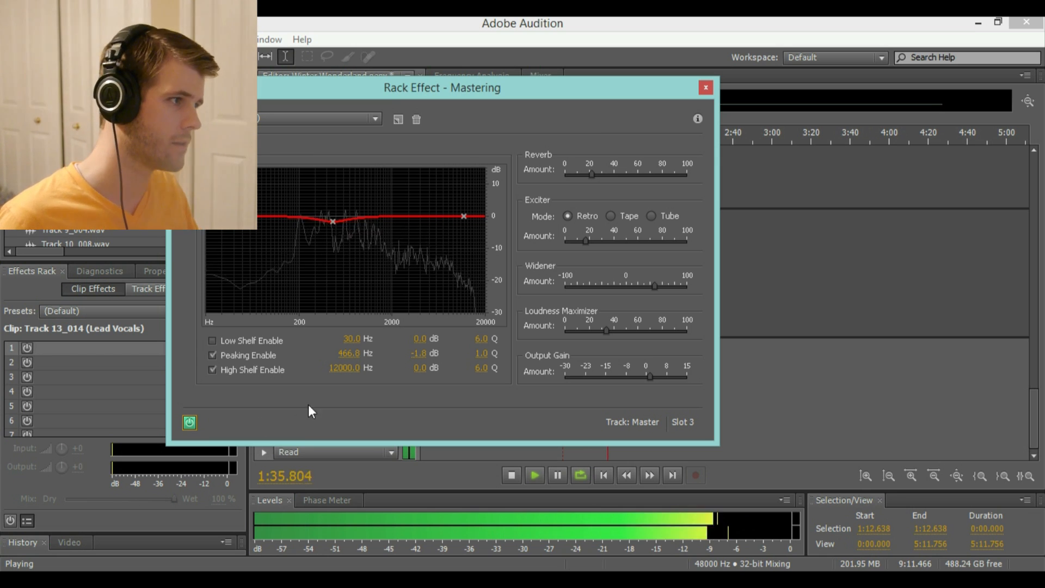
{"action": "key", "text": "space"}
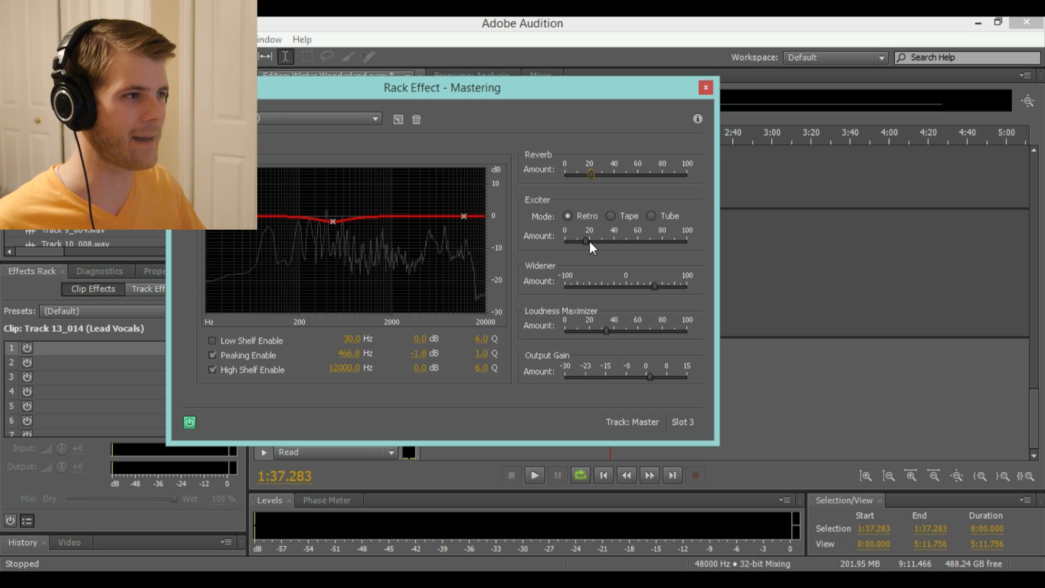
Play the session from around 1:29, raise the Mastering effect's Exciter amount to 100% for listening, and bring it down to about 20%
{"action": "left_click_drag", "start_coordinate": [589, 90], "coordinate": [455, 101]}
{"action": "left_click_drag", "start_coordinate": [611, 139], "coordinate": [596, 140]}
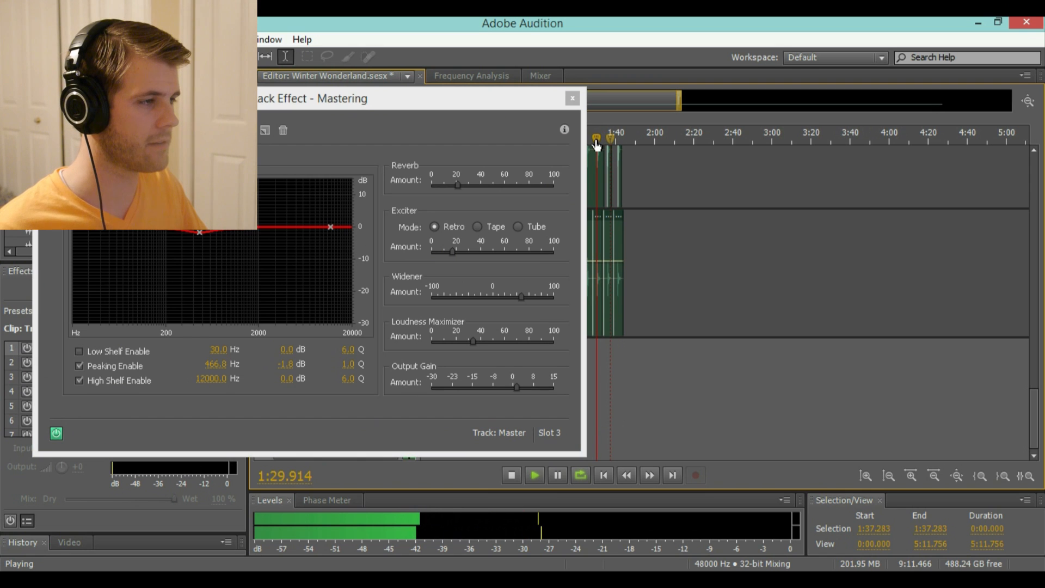
{"action": "left_click", "coordinate": [451, 251]}
{"action": "left_click_drag", "start_coordinate": [451, 250], "coordinate": [555, 253]}
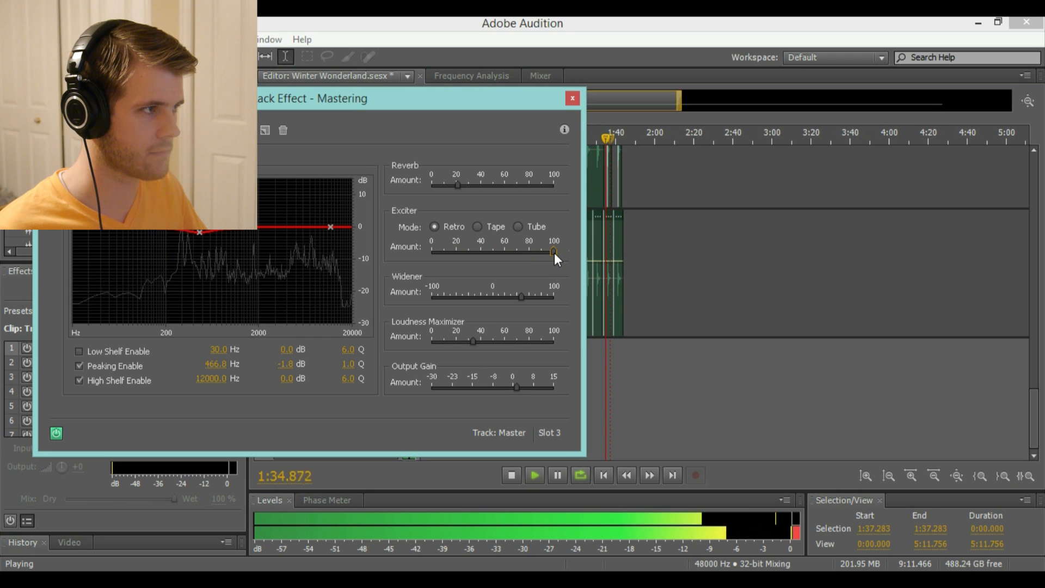
{"action": "left_click_drag", "start_coordinate": [554, 253], "coordinate": [452, 248]}
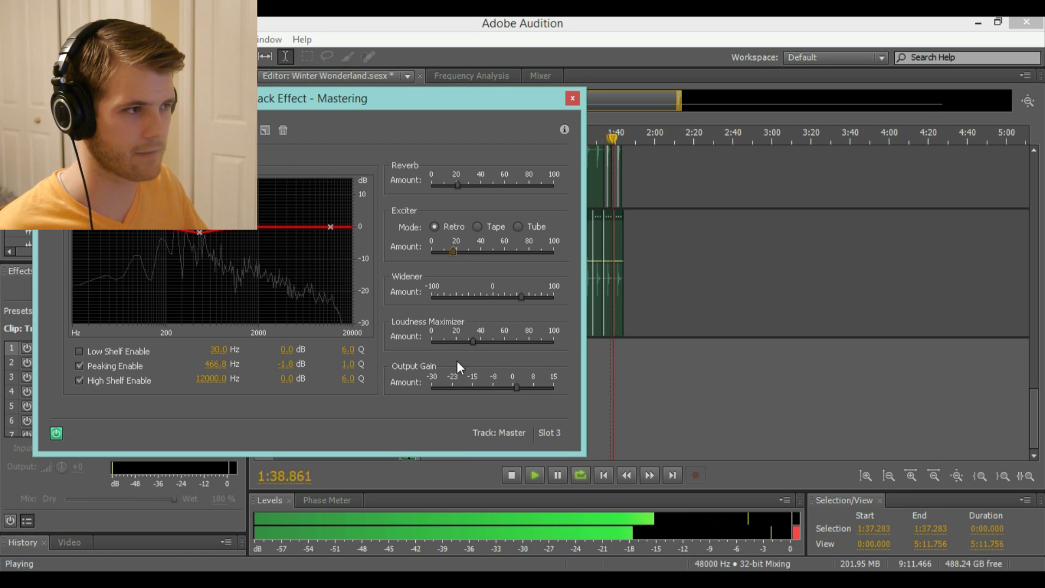
{"action": "left_click", "coordinate": [510, 474]}
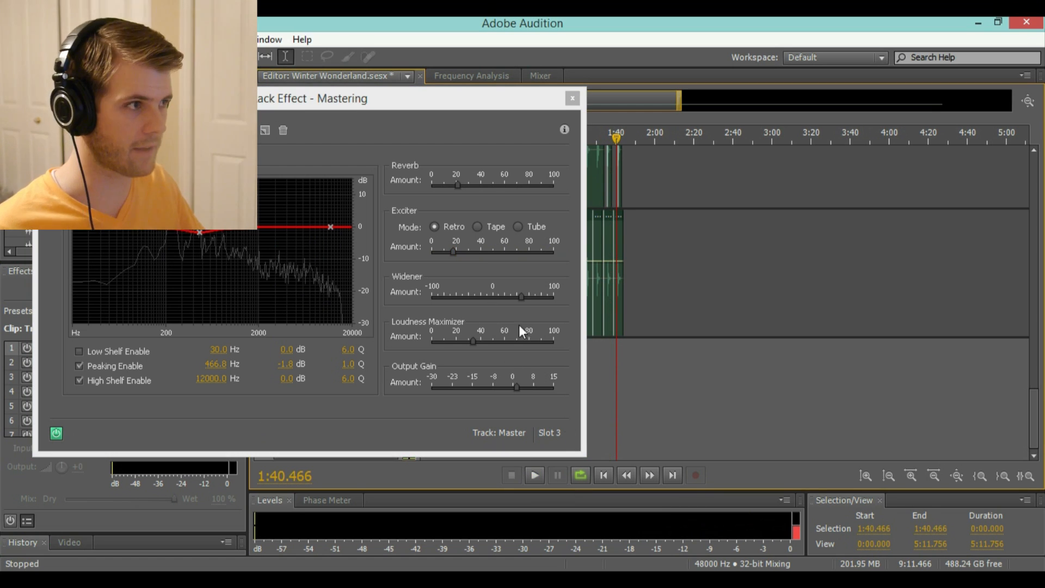
{"action": "left_click_drag", "start_coordinate": [454, 251], "coordinate": [456, 250]}
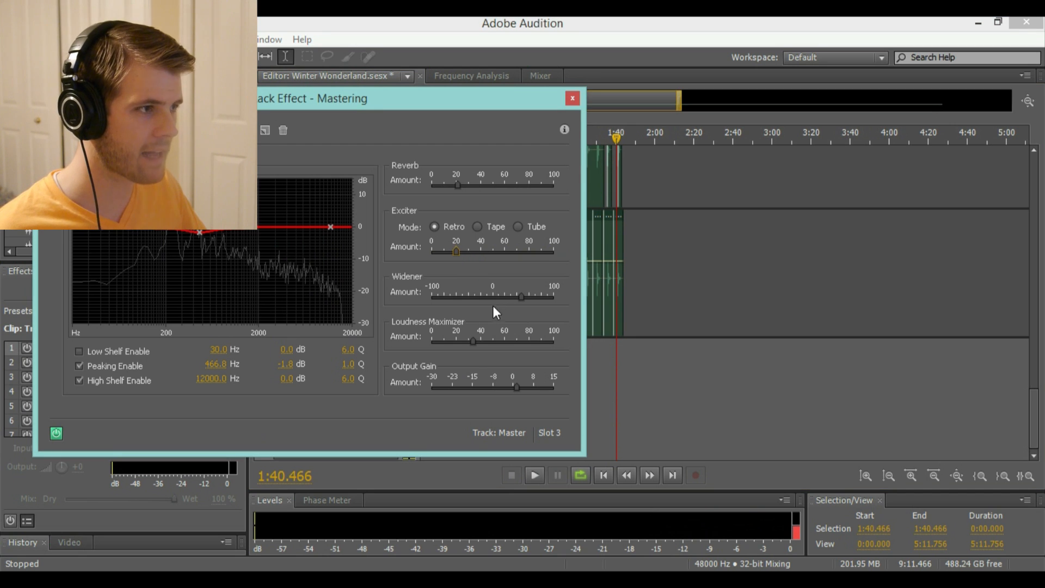